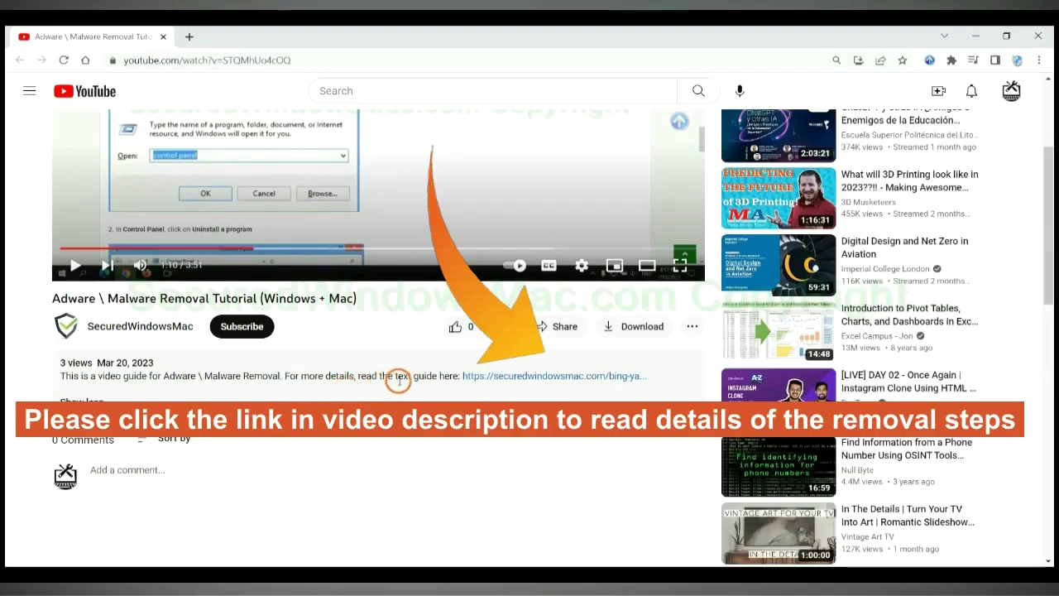
Open the securedwindowsmac.com removal guide from the video description link in a new tab.
left_click(504, 377)
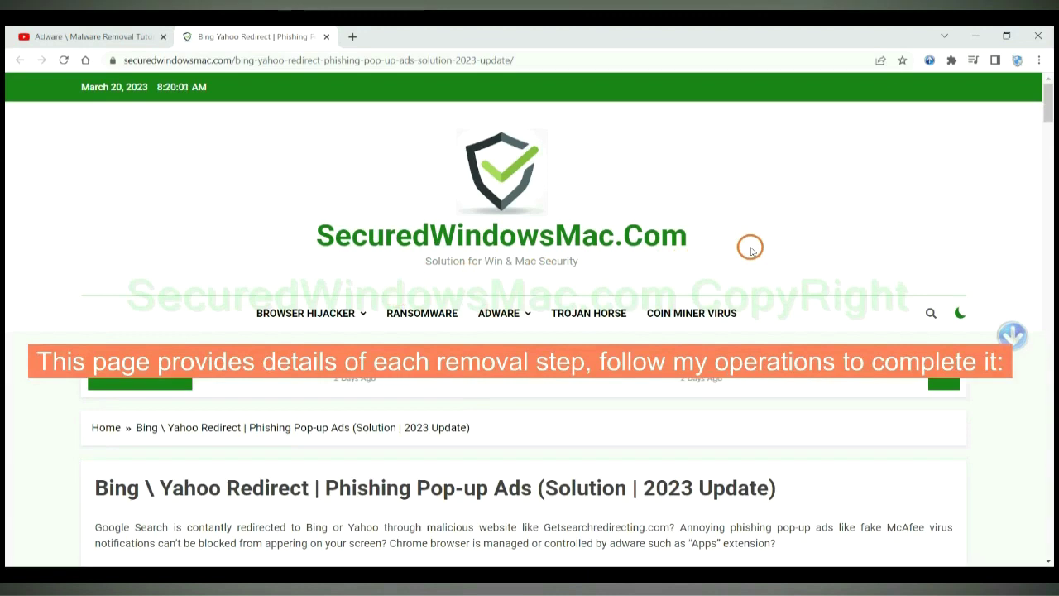
Scroll the guide down to the Instant Automatic Removal section.
scroll(750, 248, "down", 2)
scroll(750, 248, "down", 5)
scroll(750, 249, "down", 3)
scroll(751, 248, "down", 3)
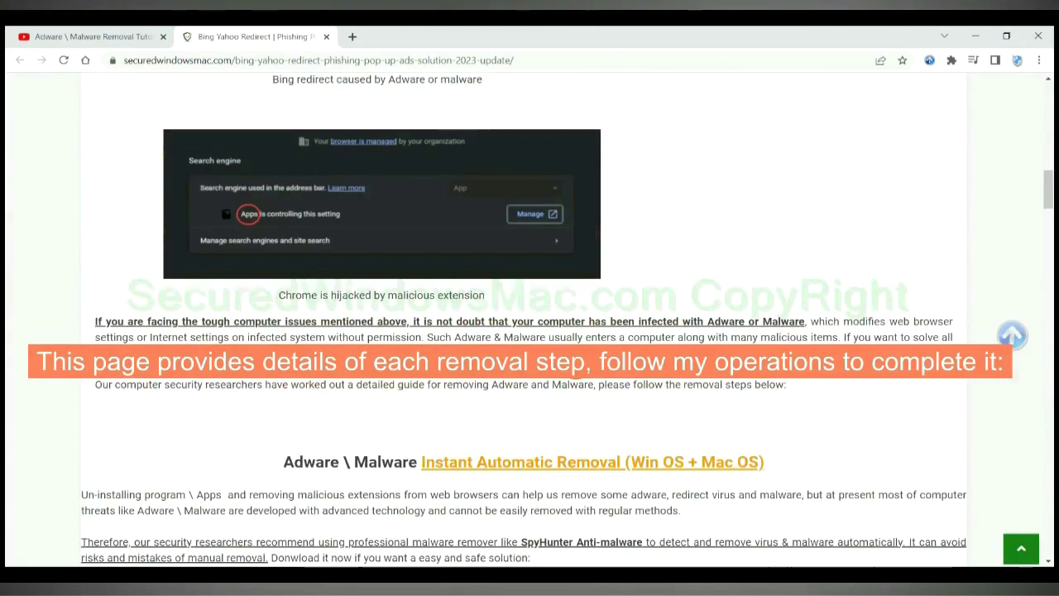
scroll(577, 369, "down", 2)
scroll(577, 369, "down", 1)
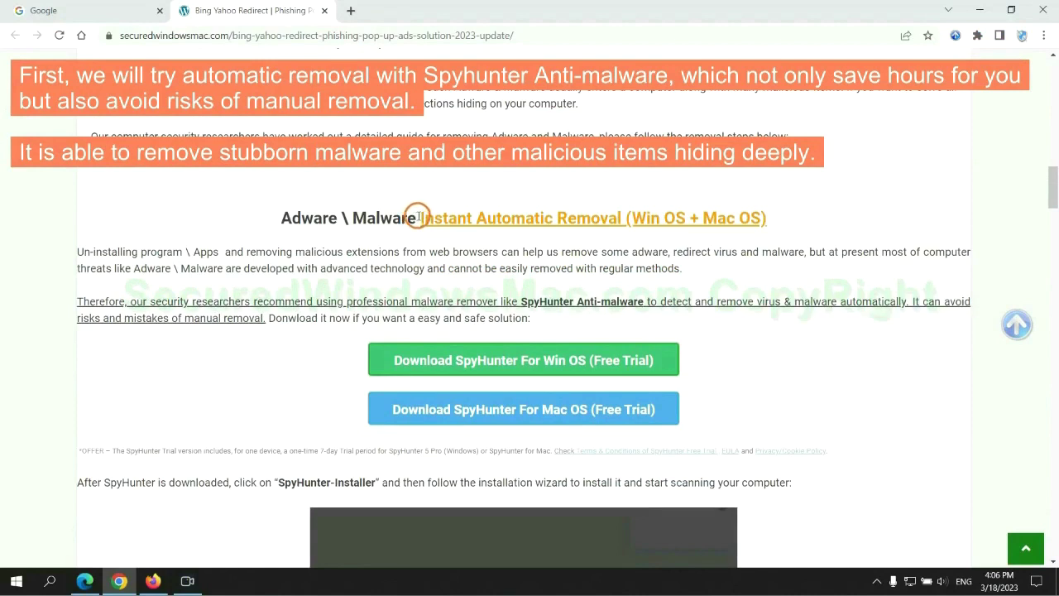
left_click_drag(417, 217, 622, 218)
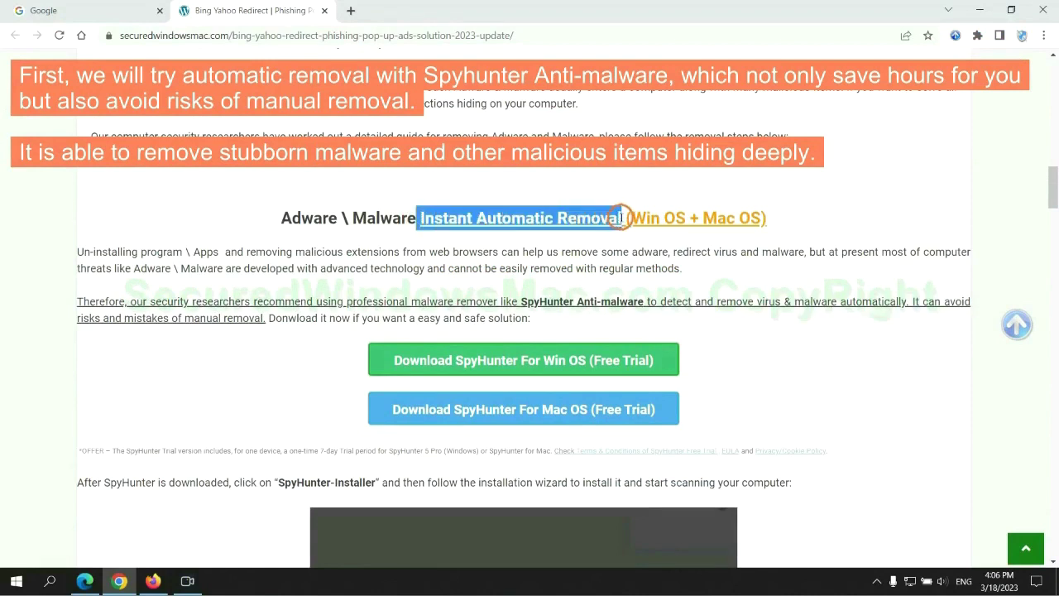
left_click(530, 186)
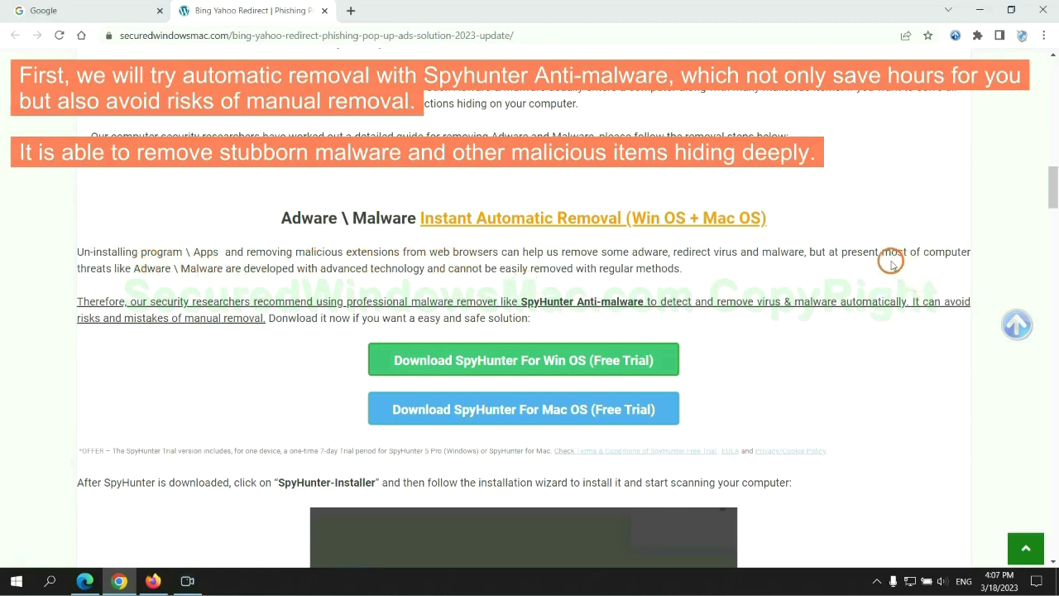
Download the SpyHunter installer for Windows, keep it despite the warning, and run it.
scroll(525, 298, "down", 1)
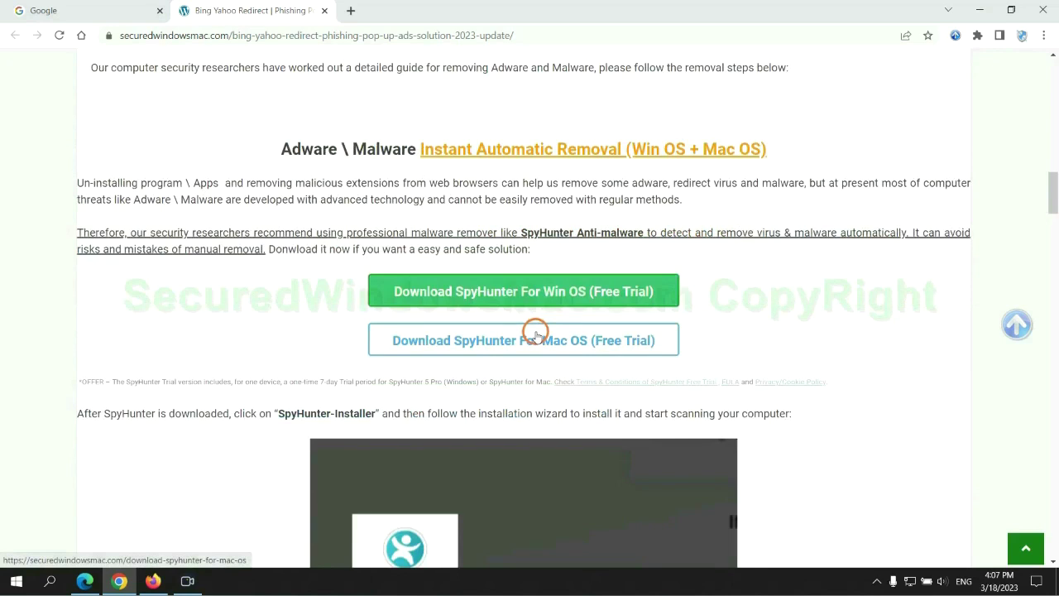
scroll(535, 331, "down", 1)
scroll(529, 323, "down", 1)
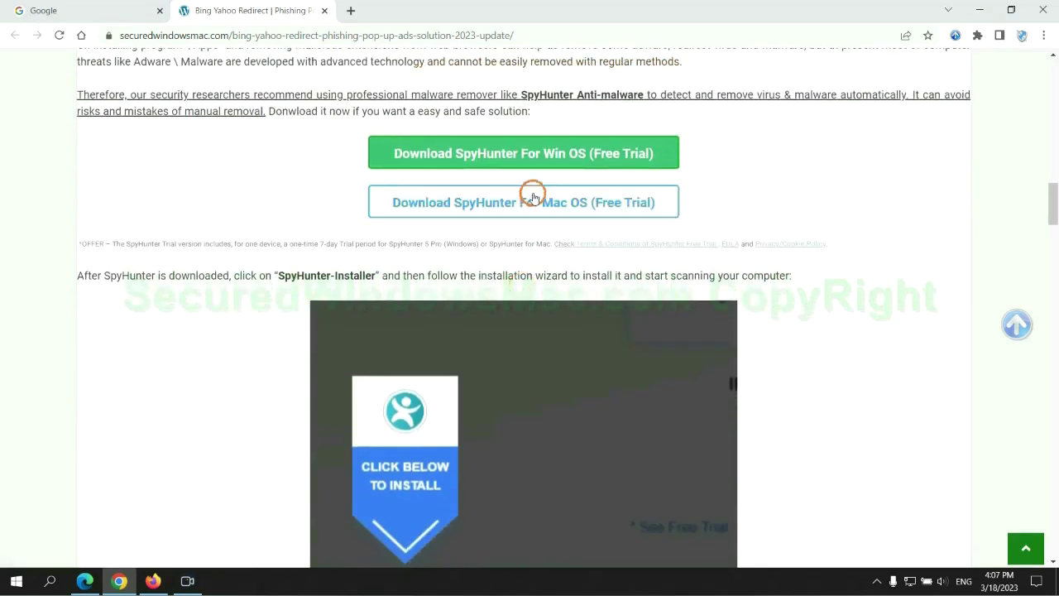
left_click(534, 156)
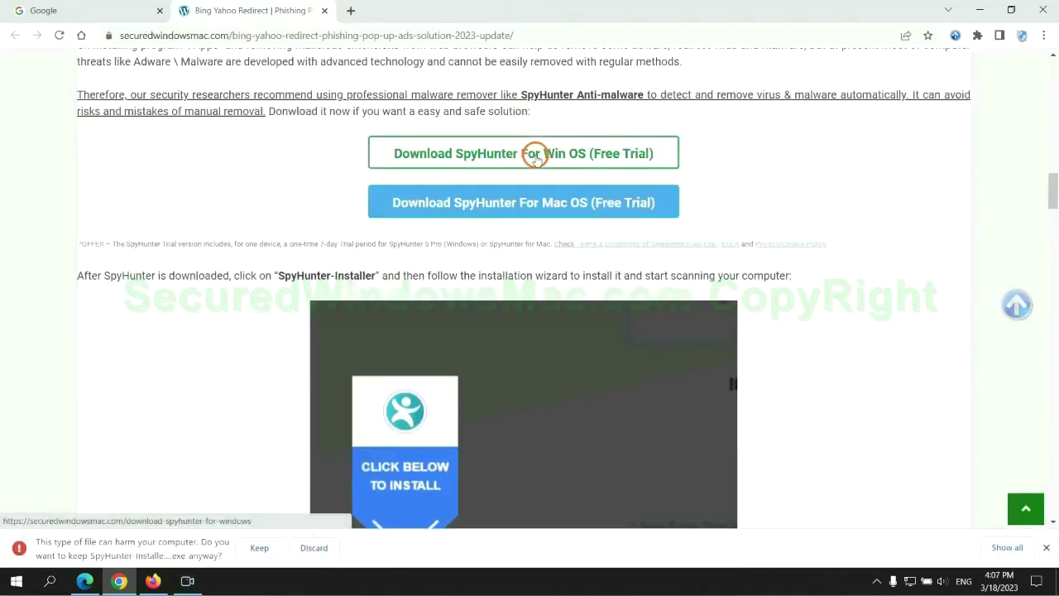
left_click(258, 548)
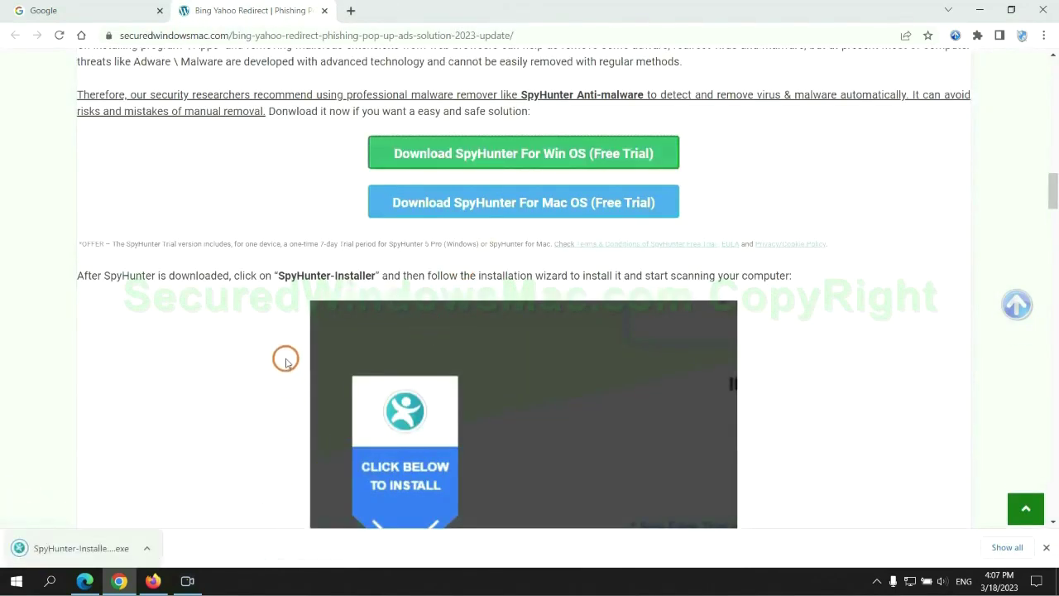
left_click(101, 548)
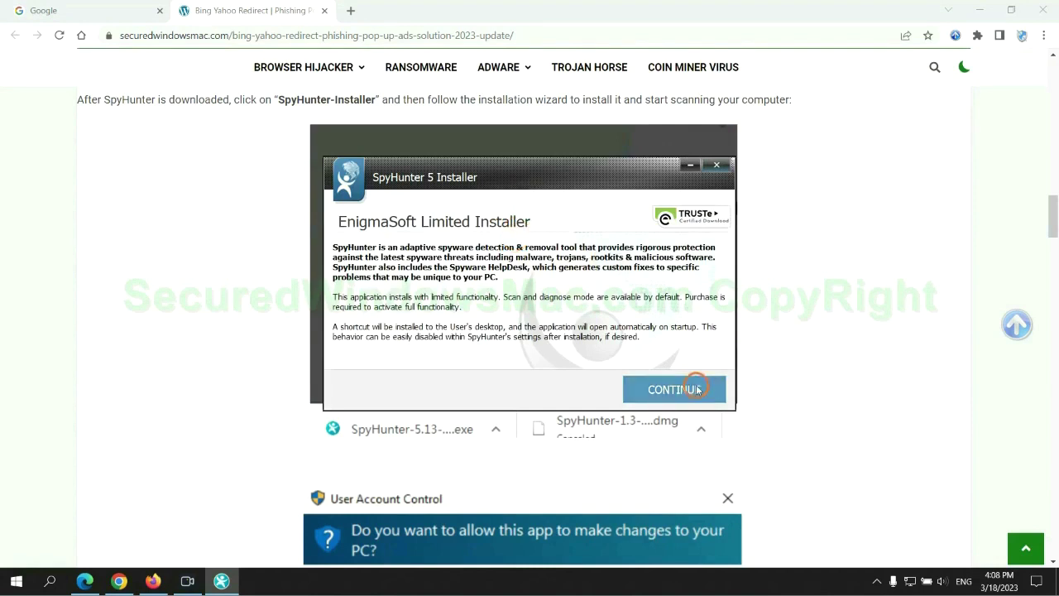
Accept the SpyHunter 5 EULA, finish installing, and open the FREE Trial (7-Days) registration page.
left_click(697, 389)
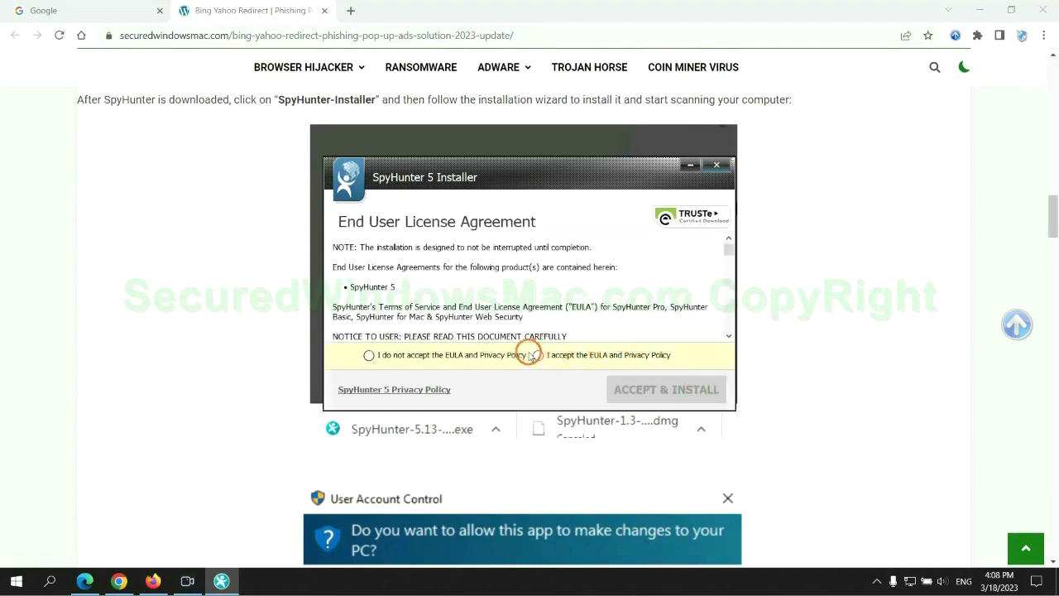
left_click(535, 355)
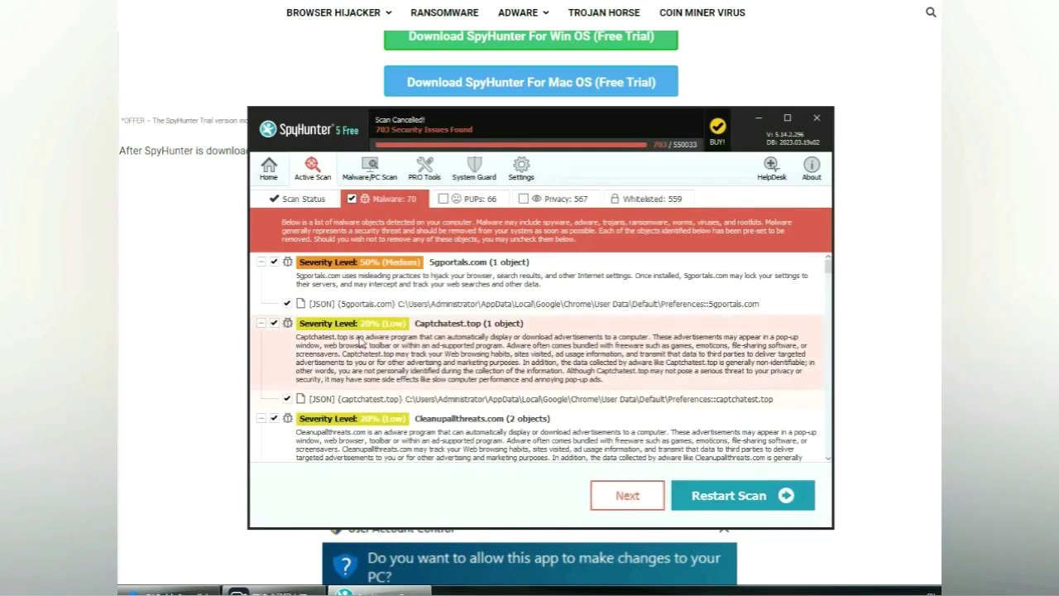
left_click(629, 496)
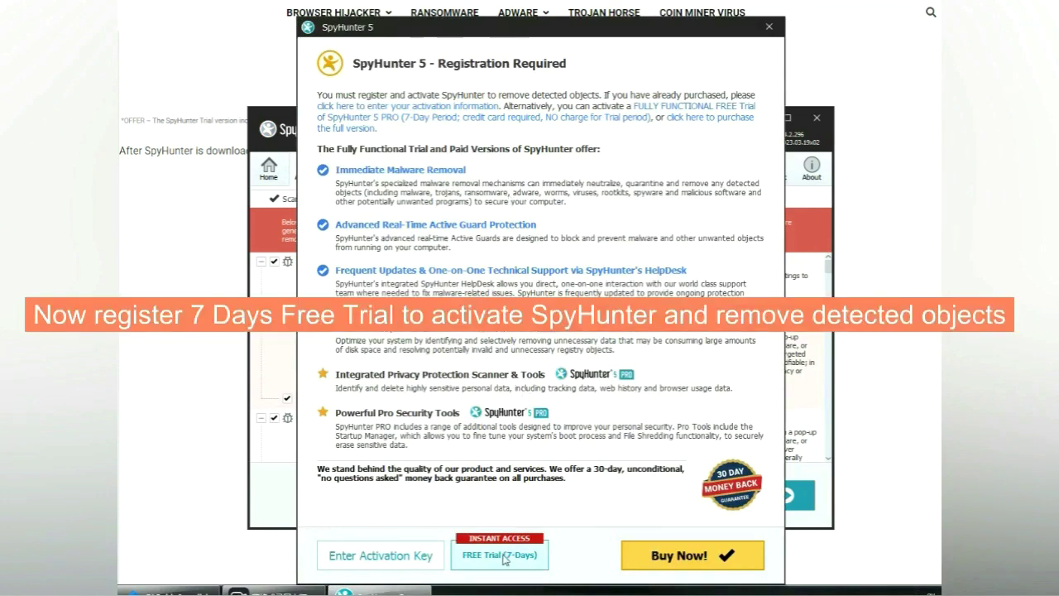
left_click(504, 559)
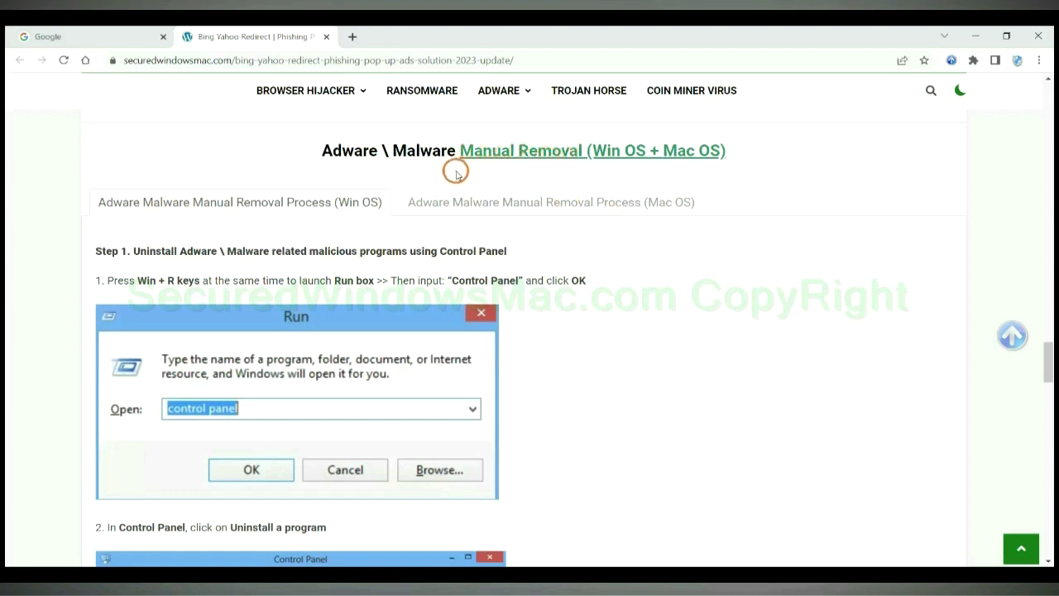
Scroll the guide to the Manual Removal (Win OS) Step 1 Control Panel instructions.
left_click_drag(591, 151, 647, 153)
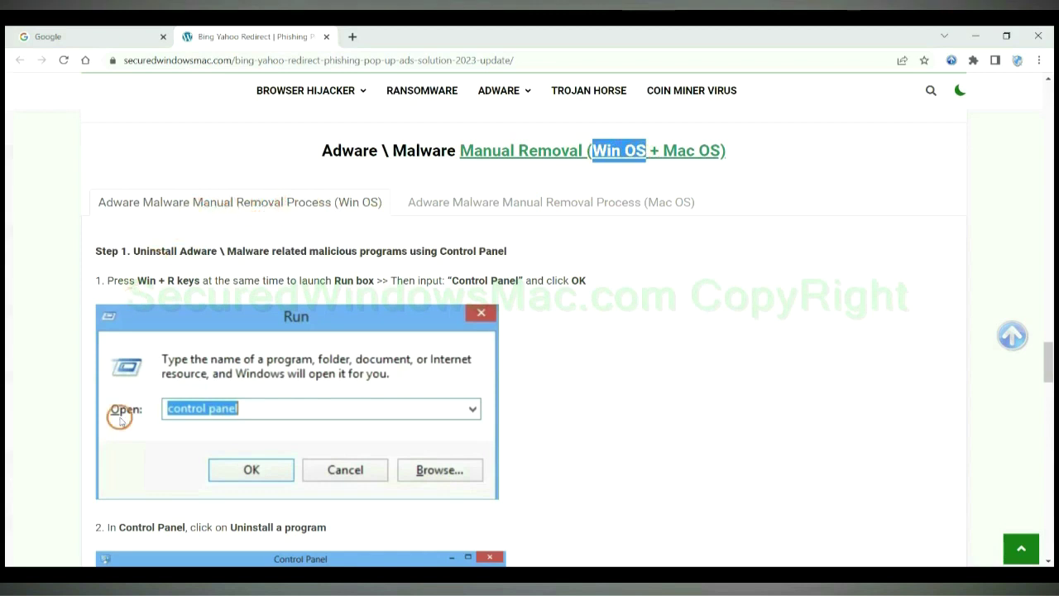
left_click_drag(662, 150, 713, 151)
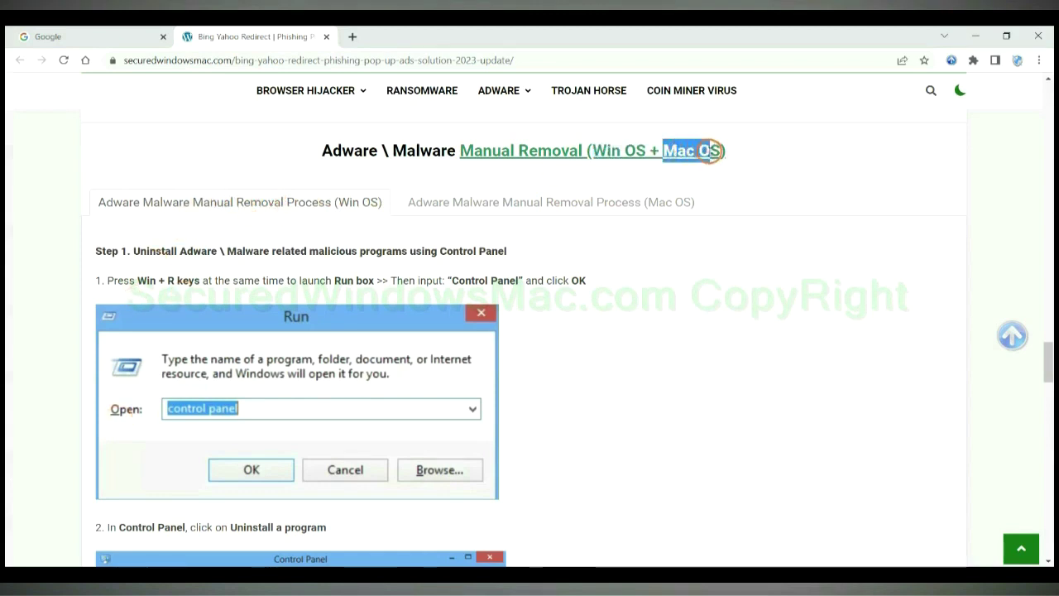
left_click(541, 201)
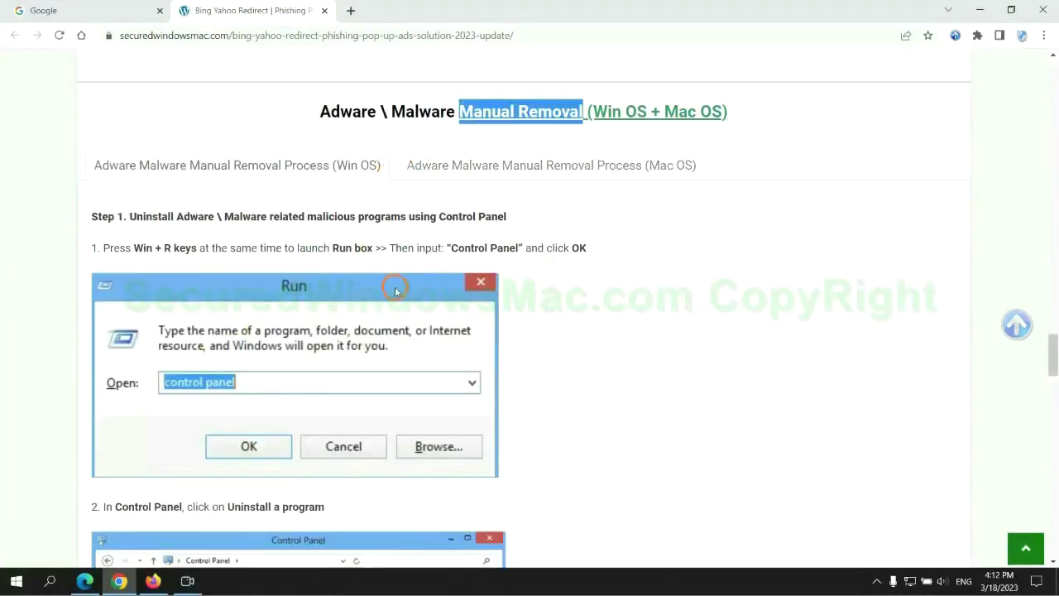
scroll(394, 291, "up", 1)
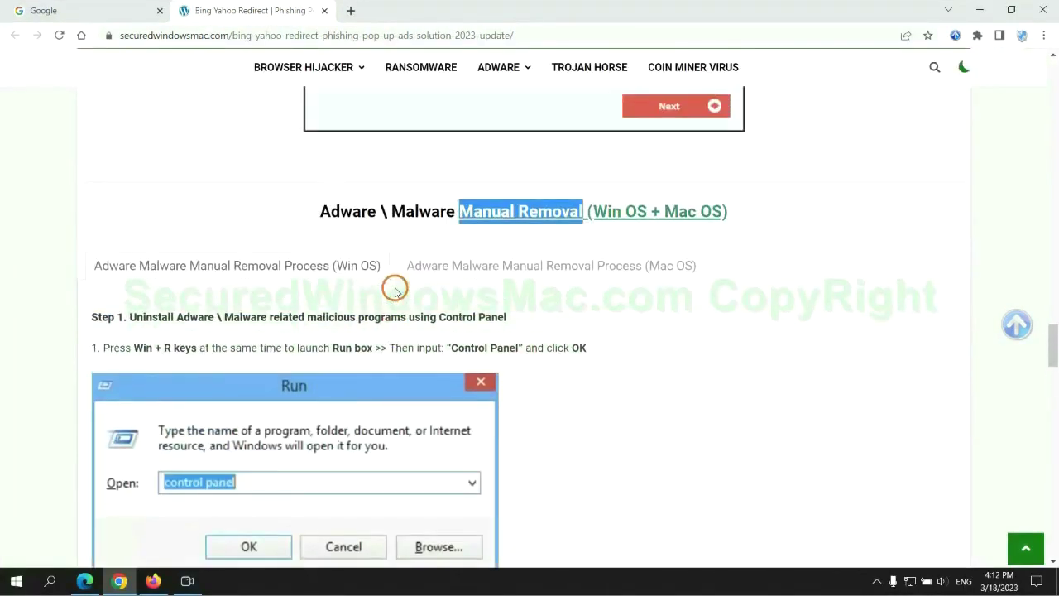
scroll(314, 257, "down", 2)
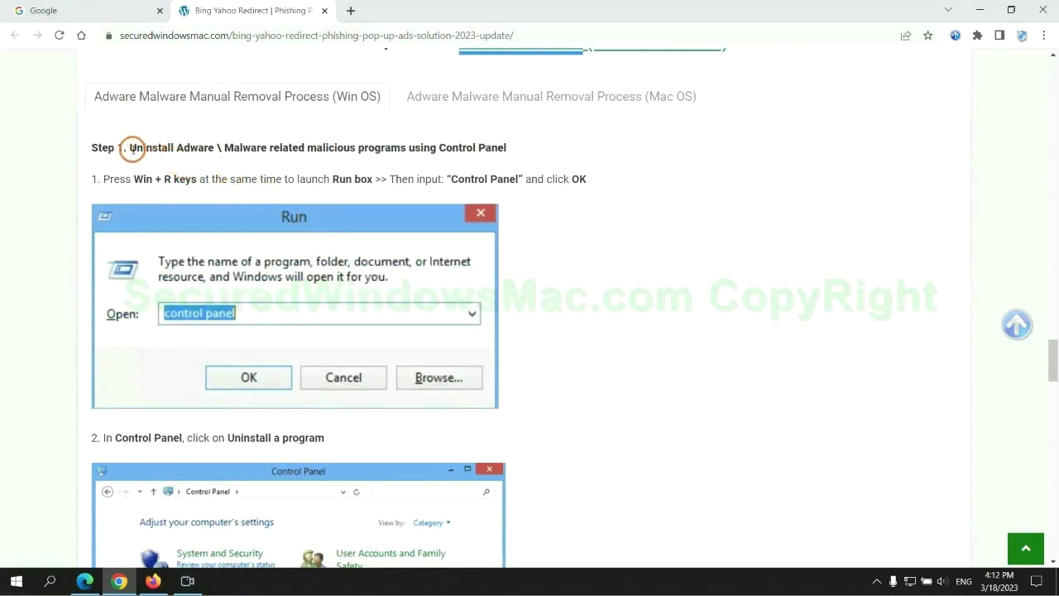
left_click_drag(130, 149, 402, 151)
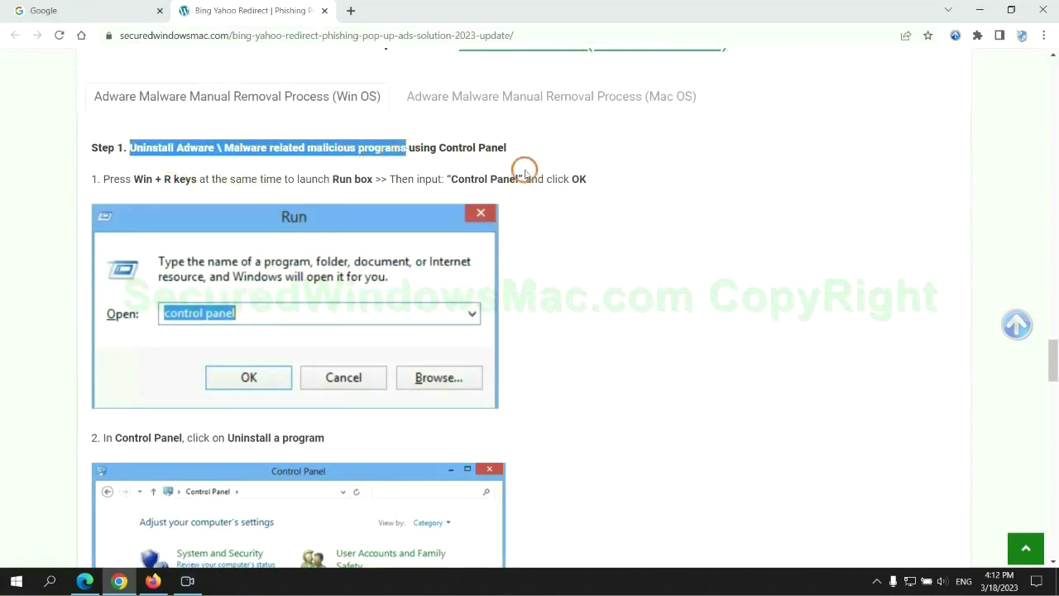
left_click(703, 215)
scroll(656, 215, "down", 2)
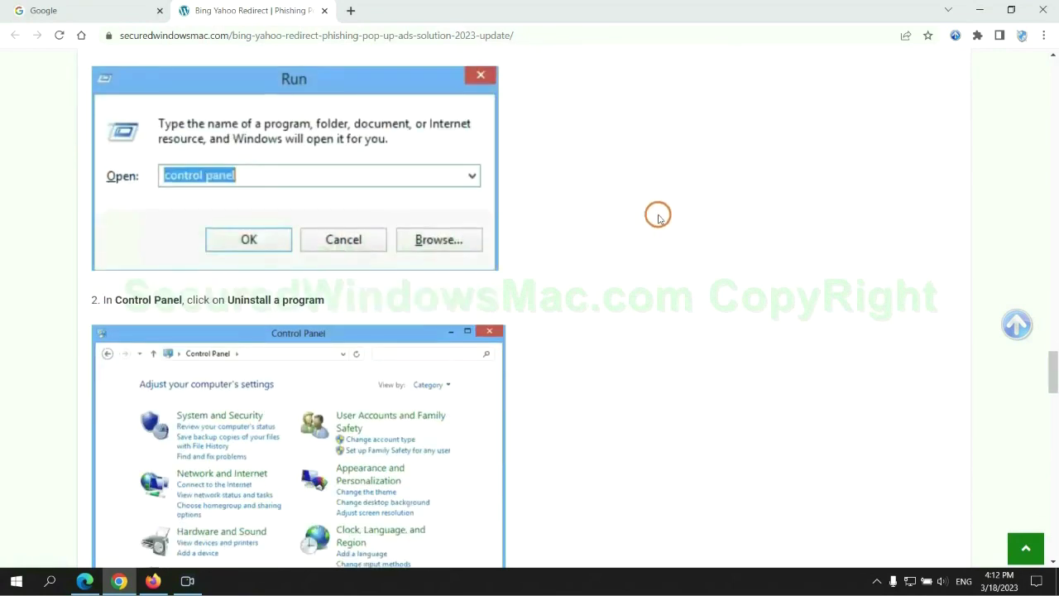
Launch Control Panel from Run, open Uninstall a program, and uninstall Lantern.
key("super+r")
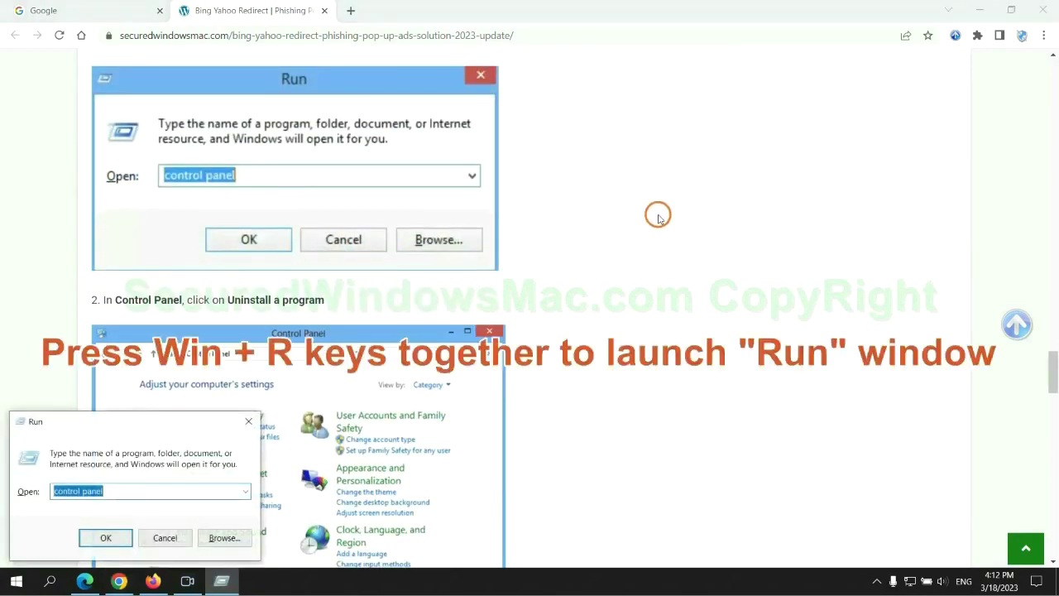
type("control")
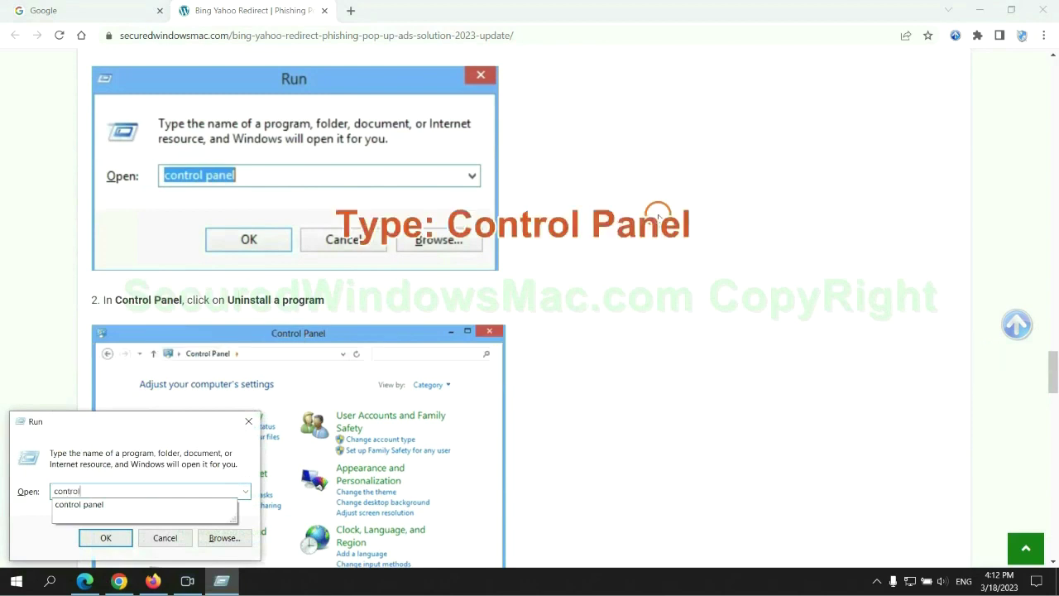
type(" panel")
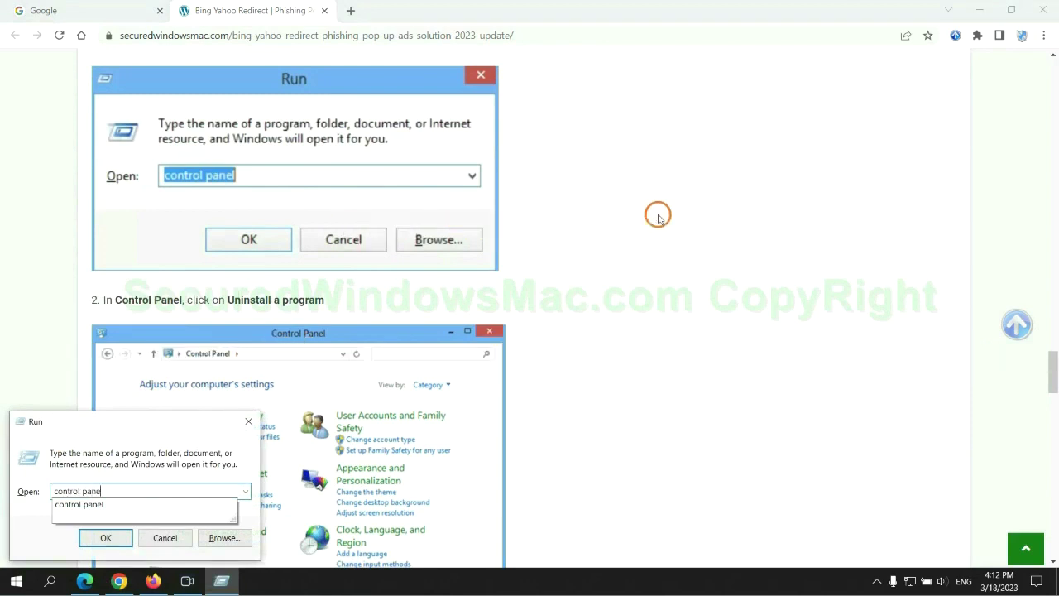
key("Return")
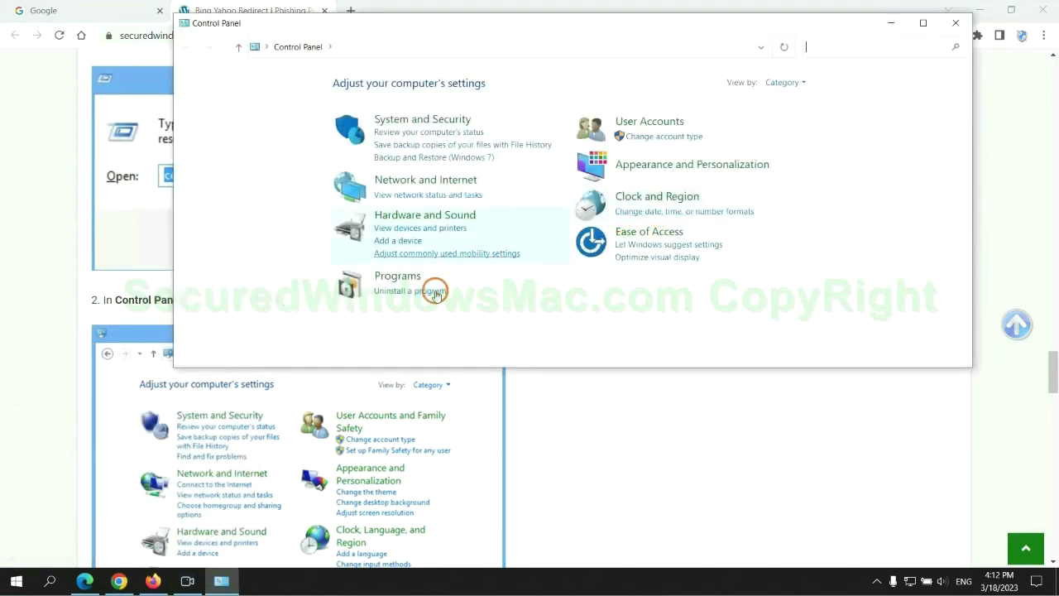
left_click(420, 292)
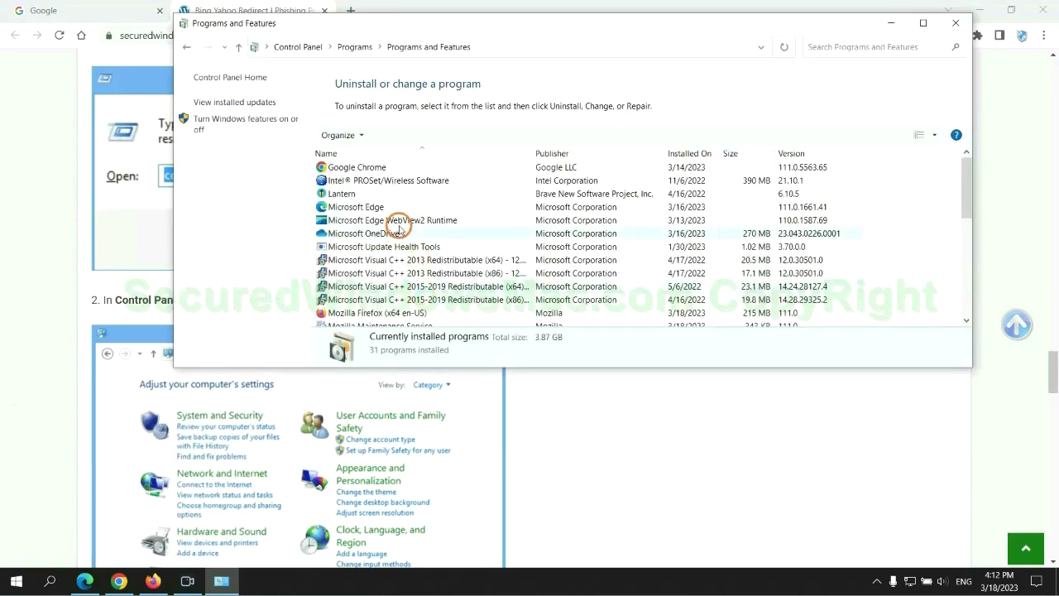
right_click(366, 195)
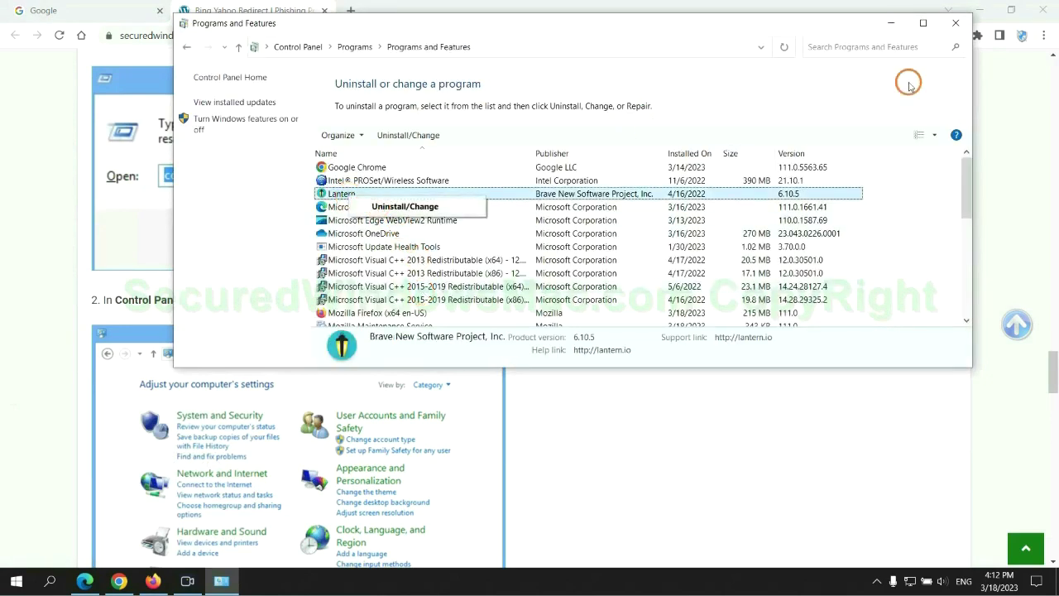
left_click(956, 22)
Scroll the guide to its browser extension-removal step.
scroll(311, 354, "down", 1)
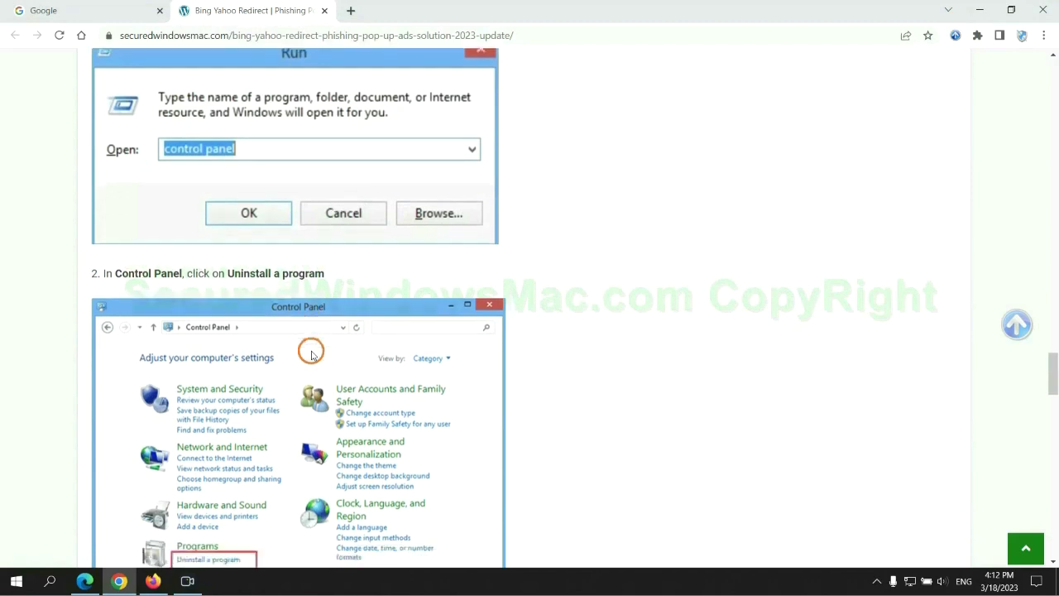
scroll(311, 354, "down", 5)
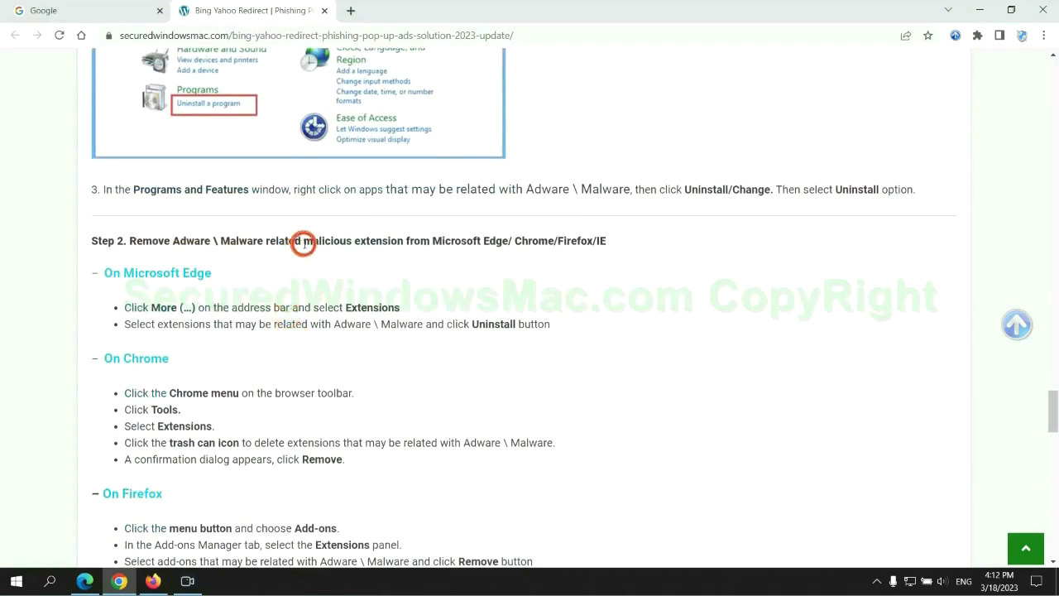
left_click_drag(303, 241, 406, 241)
left_click(424, 263)
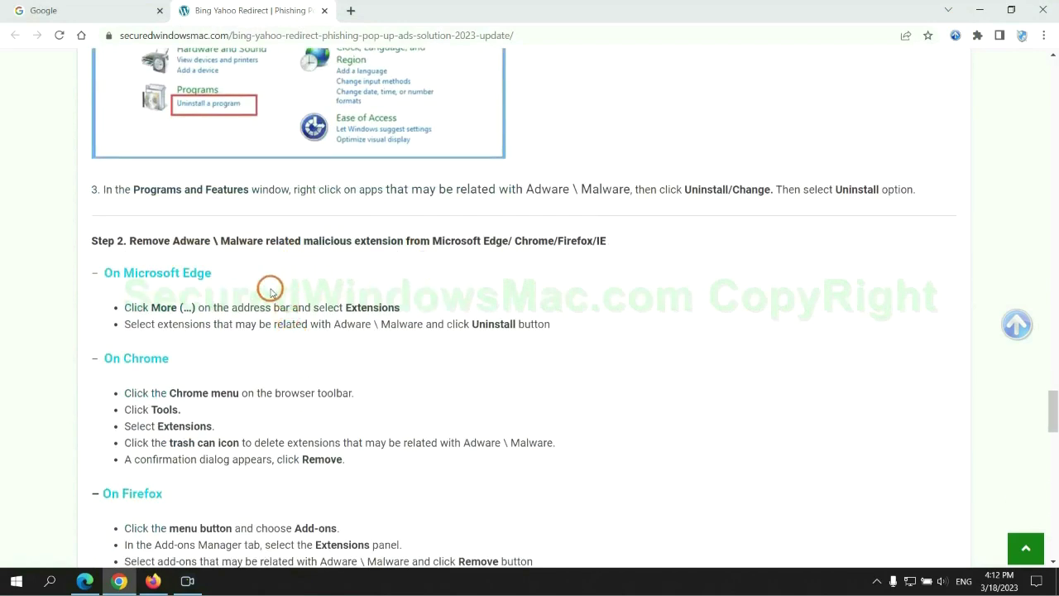
Remove the McAfee WebAdvisor extension from Microsoft Edge's extension management page.
left_click(85, 579)
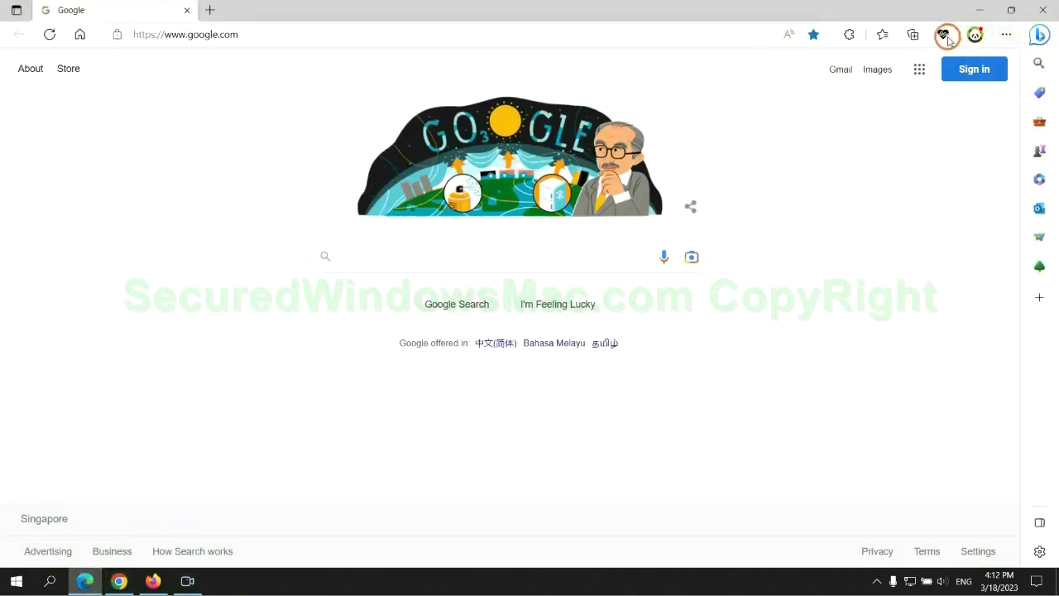
left_click(877, 36)
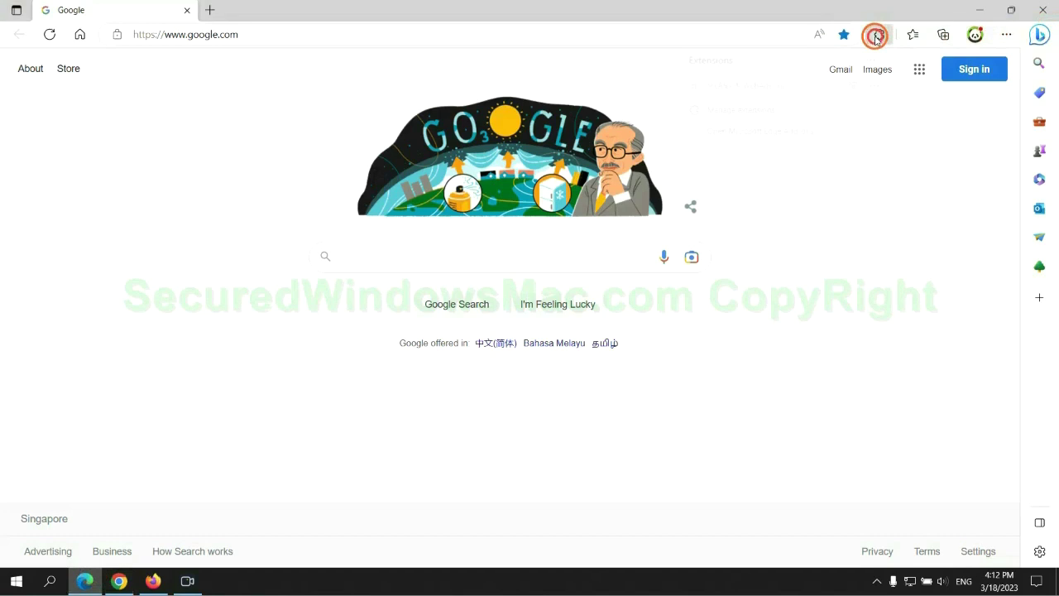
left_click(735, 111)
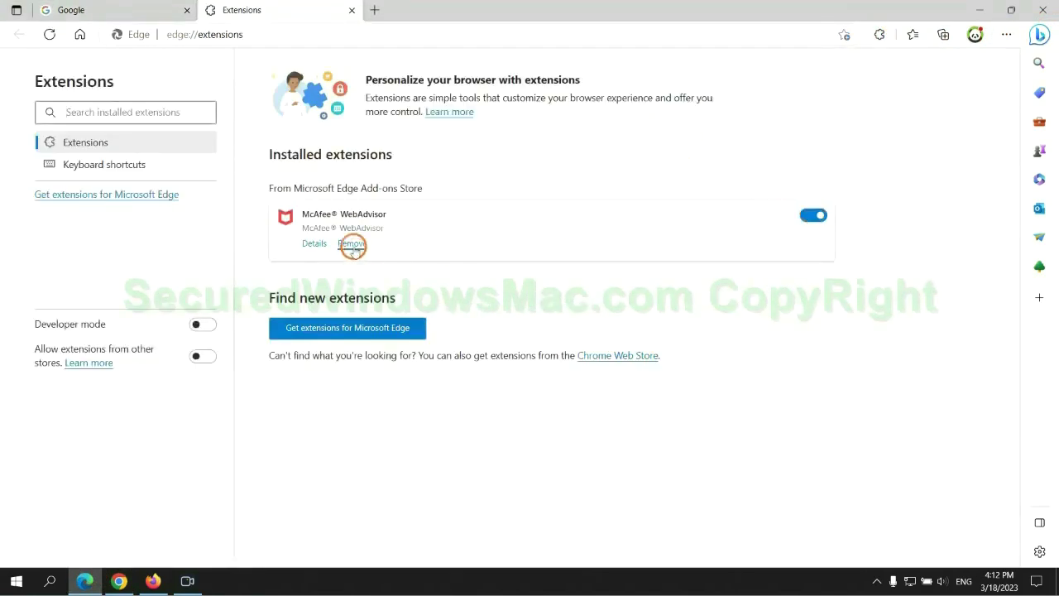
left_click(352, 245)
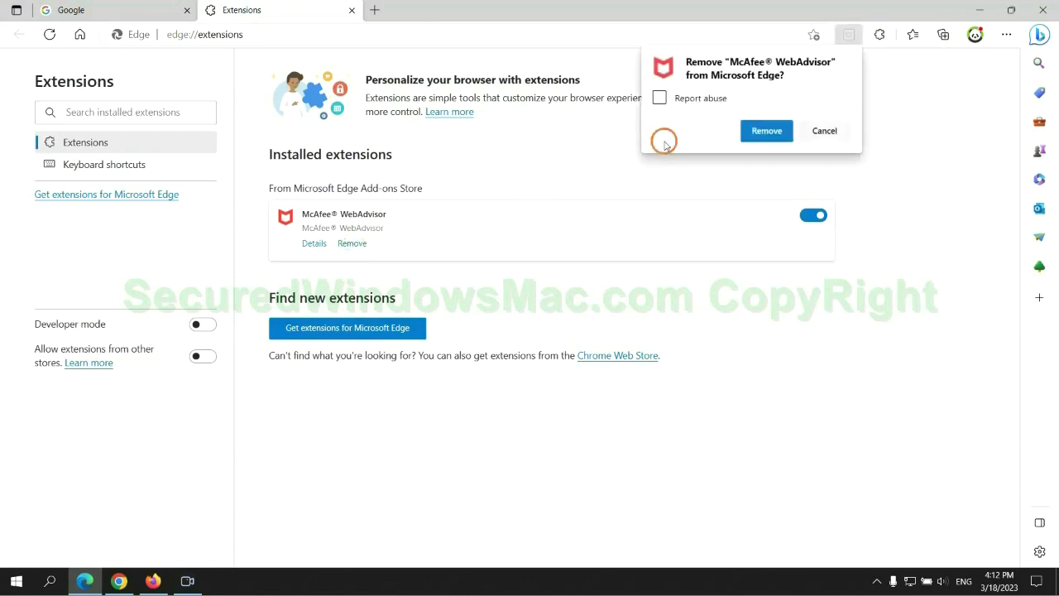
left_click(761, 131)
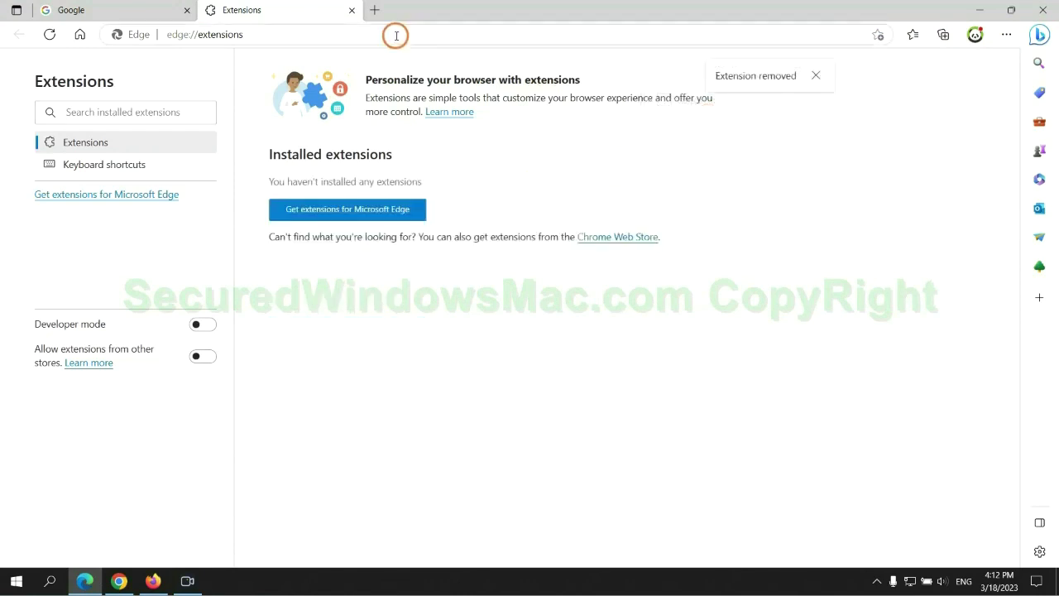
left_click(352, 10)
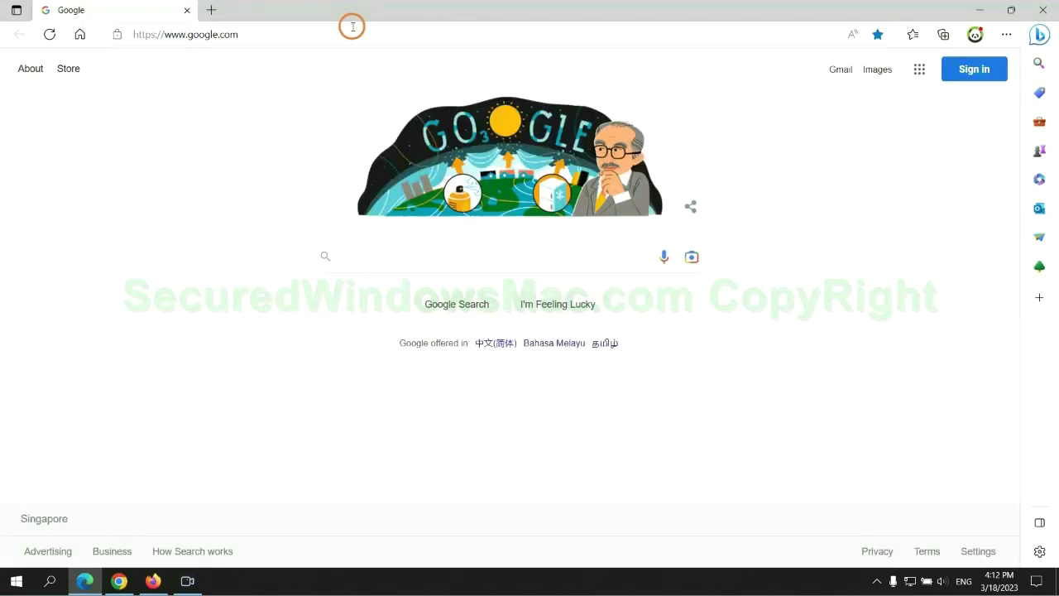
left_click(128, 583)
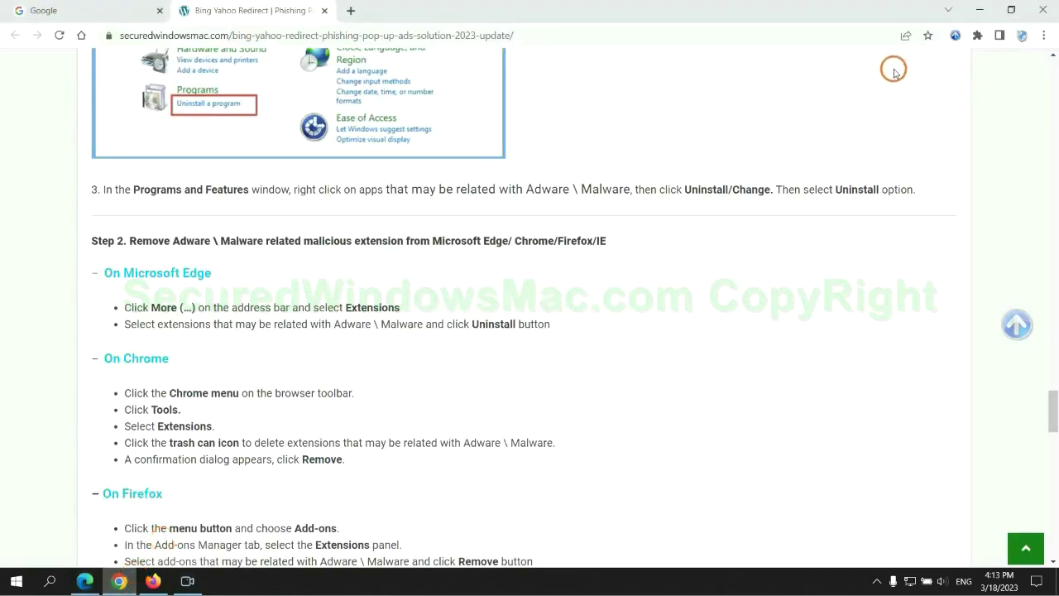
Remove the Ecosia extension from Chrome's extension management page and close its farewell tab.
left_click(976, 35)
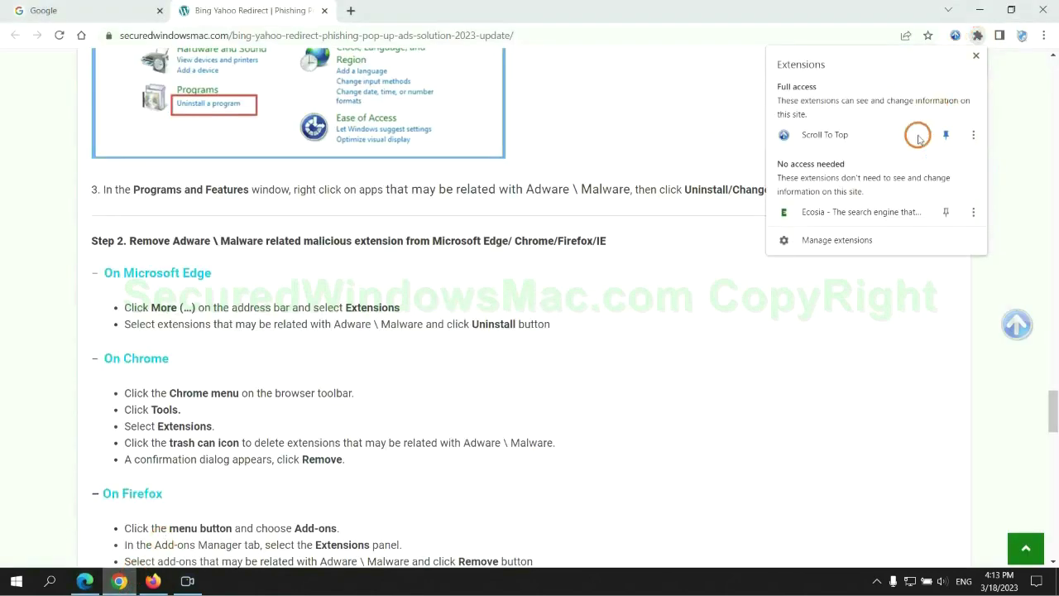
left_click(858, 241)
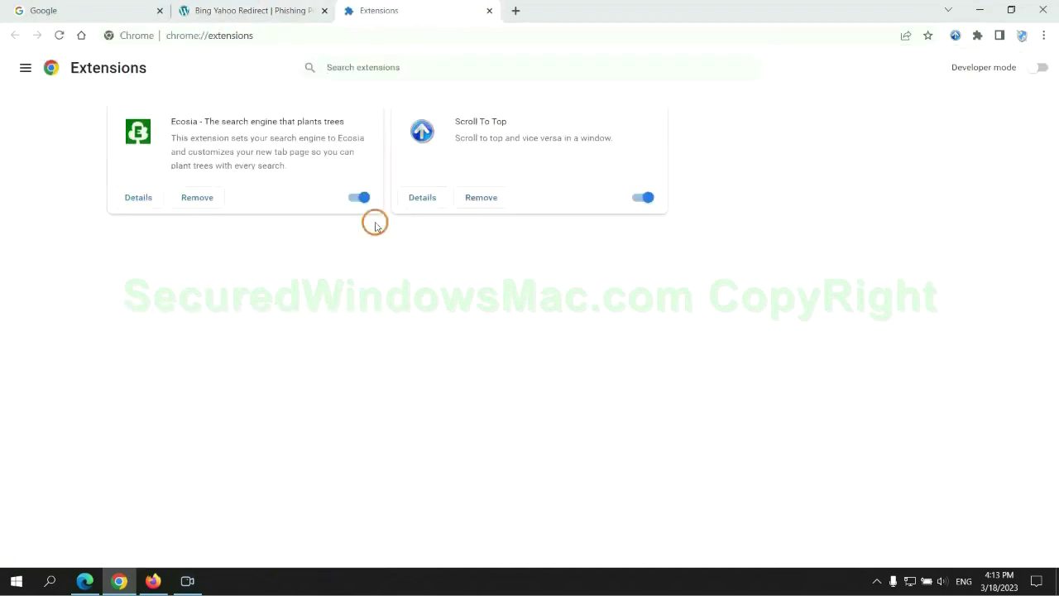
left_click(197, 197)
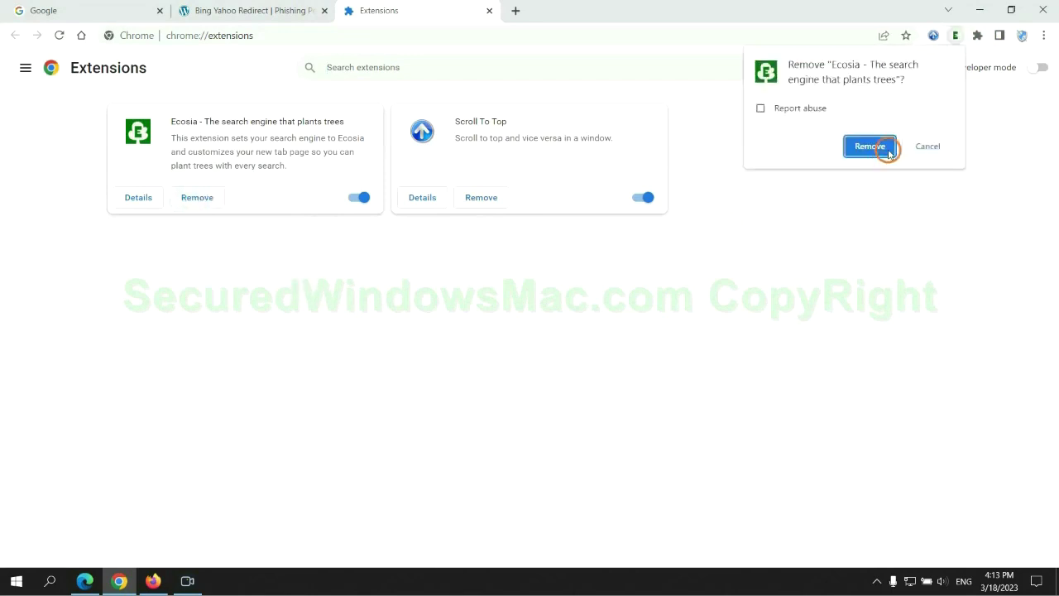
left_click(878, 147)
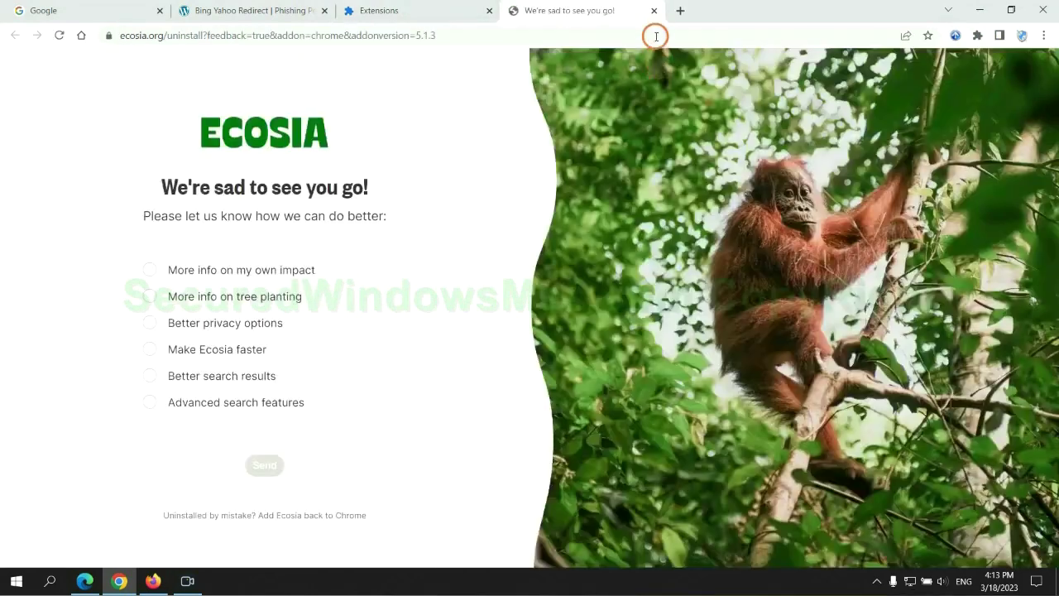
left_click(653, 10)
left_click(153, 579)
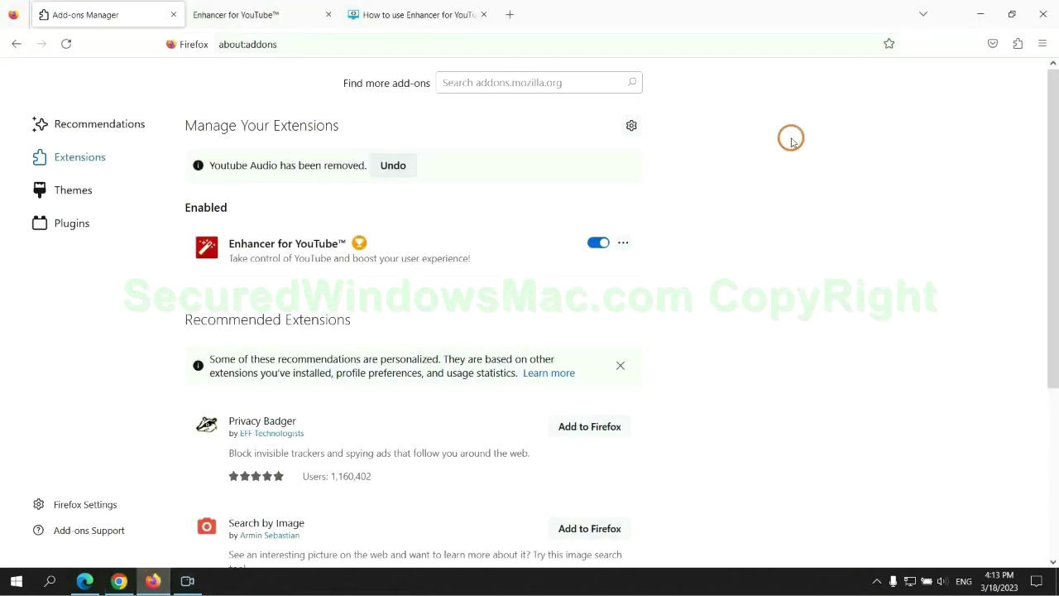
Remove Enhancer for YouTube from Firefox's add-ons manager.
left_click(1016, 44)
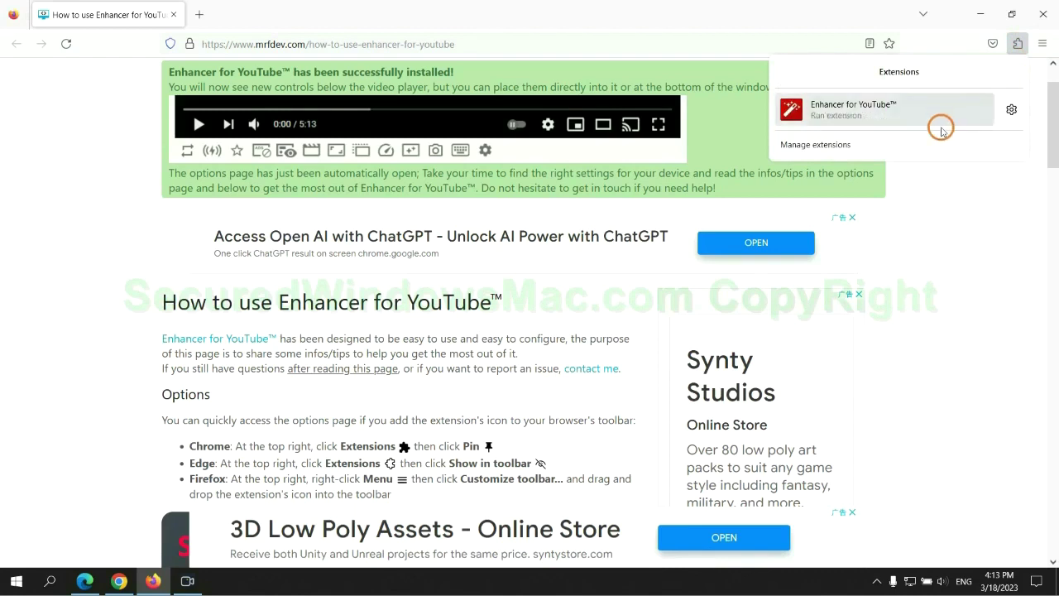
left_click(912, 143)
left_click(623, 201)
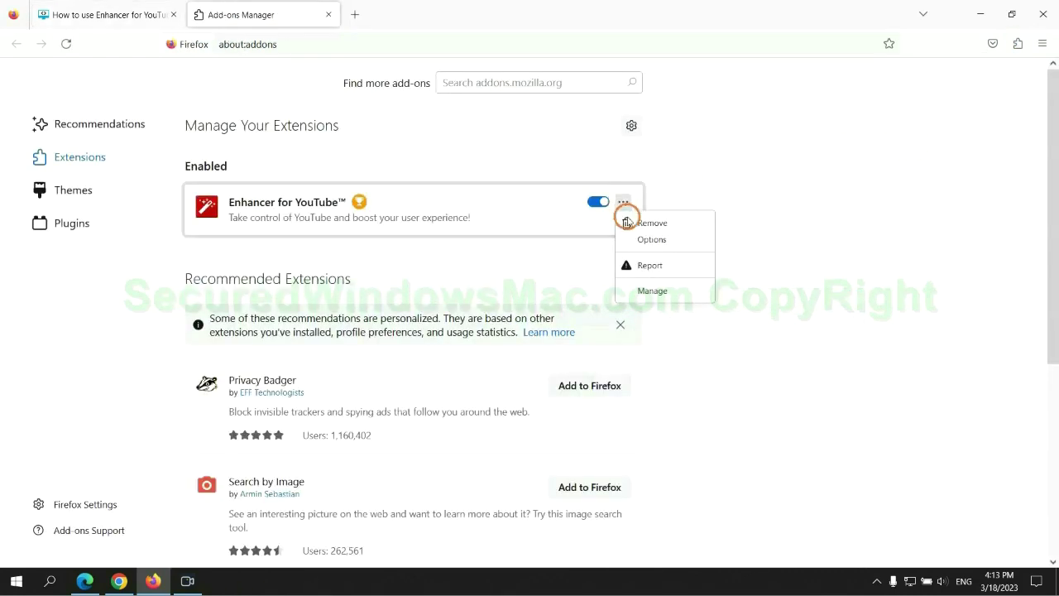
left_click(633, 223)
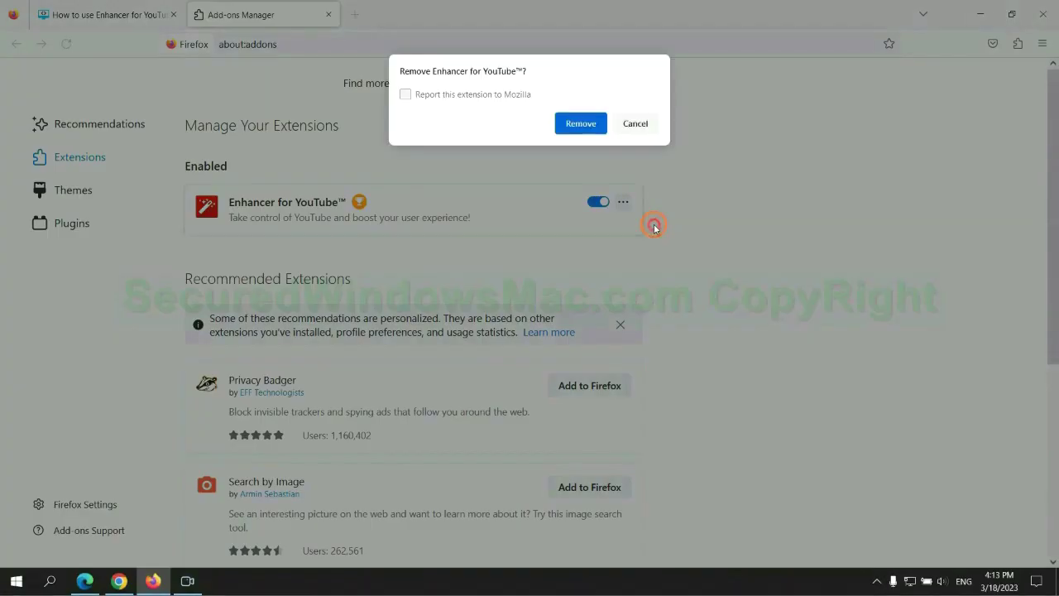
left_click(584, 125)
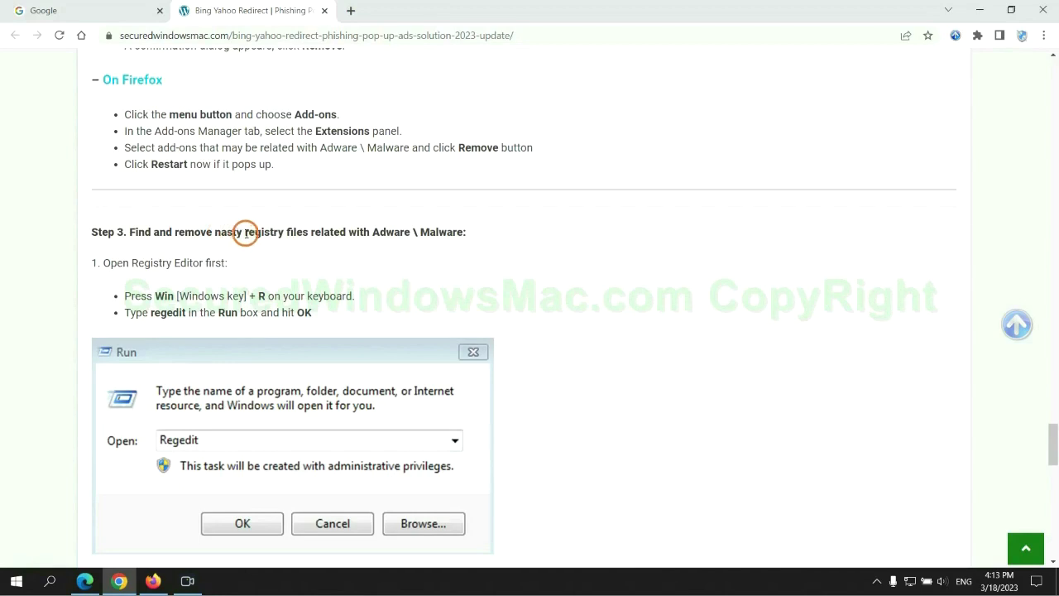
Open Registry Editor with the regedit command from Run.
mouse_move(243, 237)
left_mouse_down()
mouse_move(302, 239)
mouse_move(308, 264)
left_mouse_up()
left_click(309, 264)
scroll(308, 263, "down", 2)
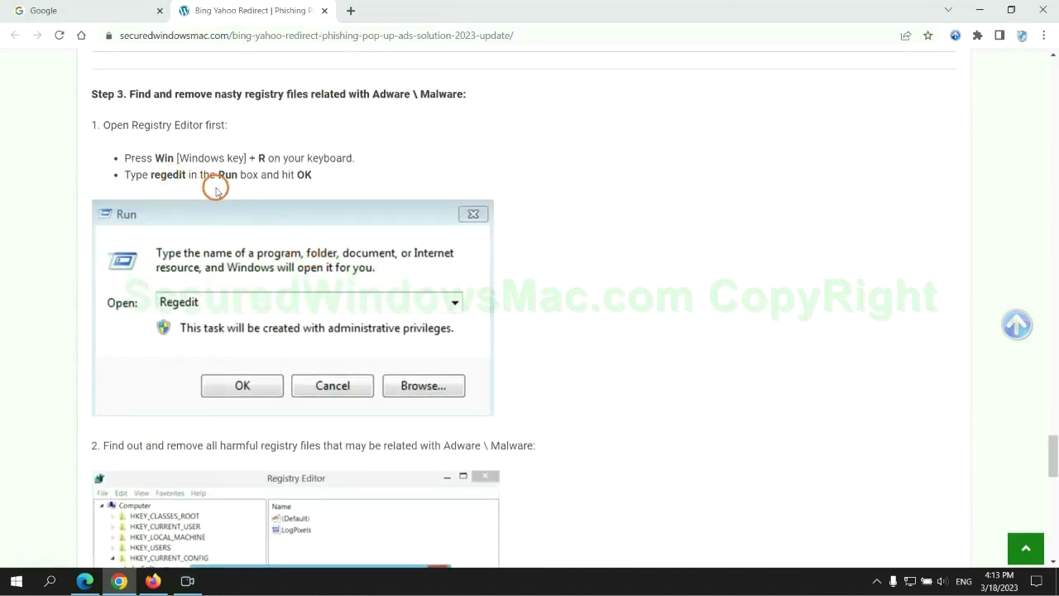
key("super+r")
type("re")
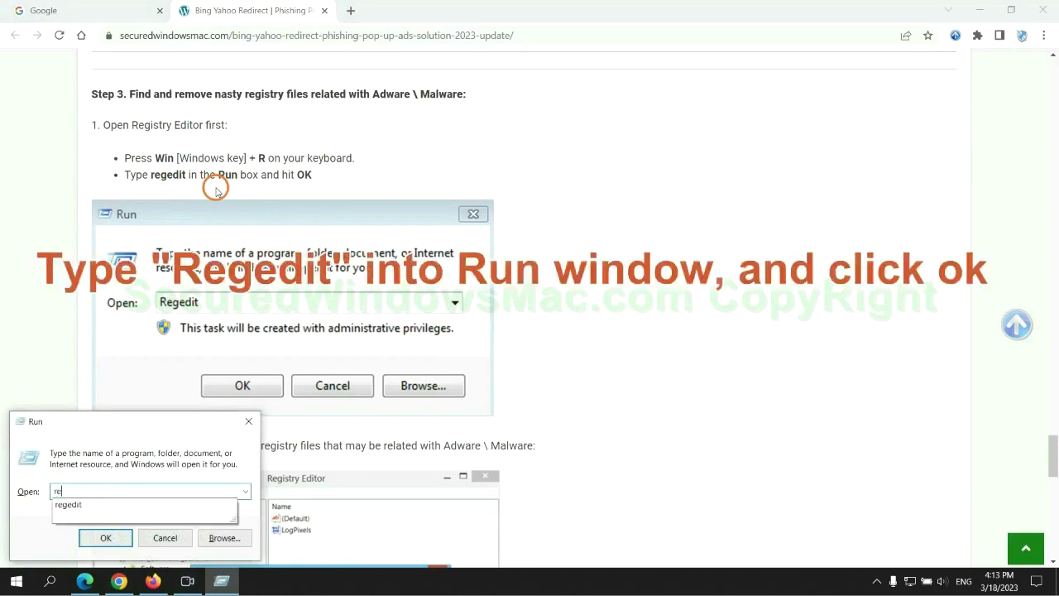
type("gedit")
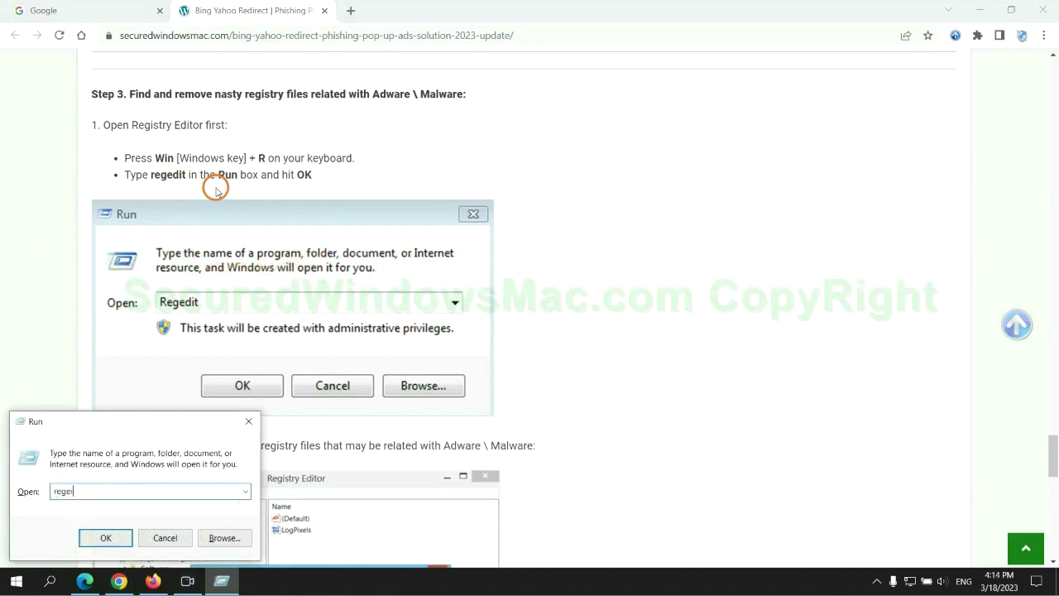
key("Return")
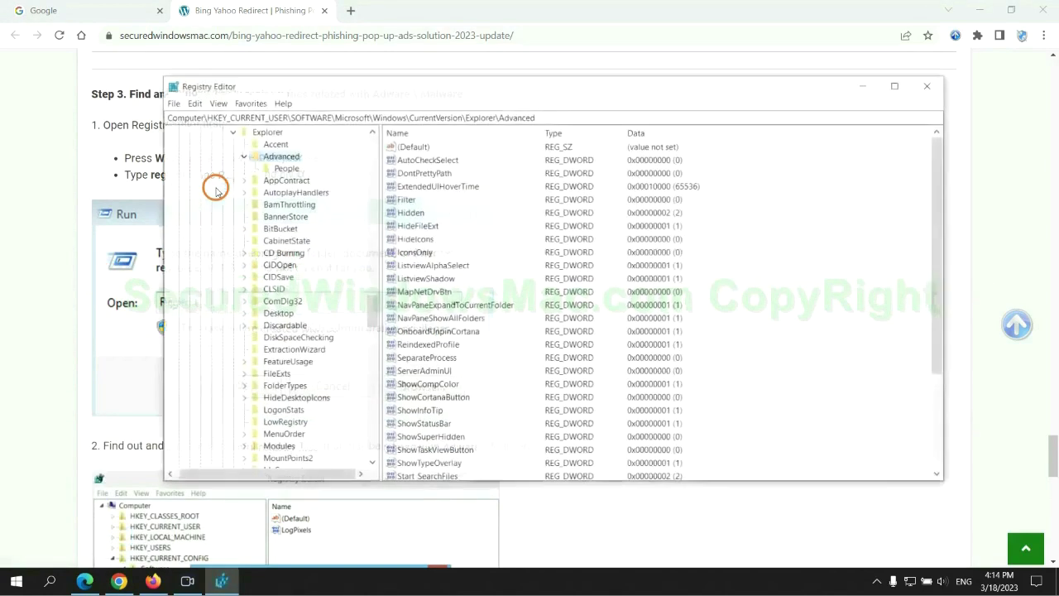
Search the registry for 'Apps' and inspect the found StoreAppsOnTaskbar value.
left_click(192, 101)
left_click(282, 199)
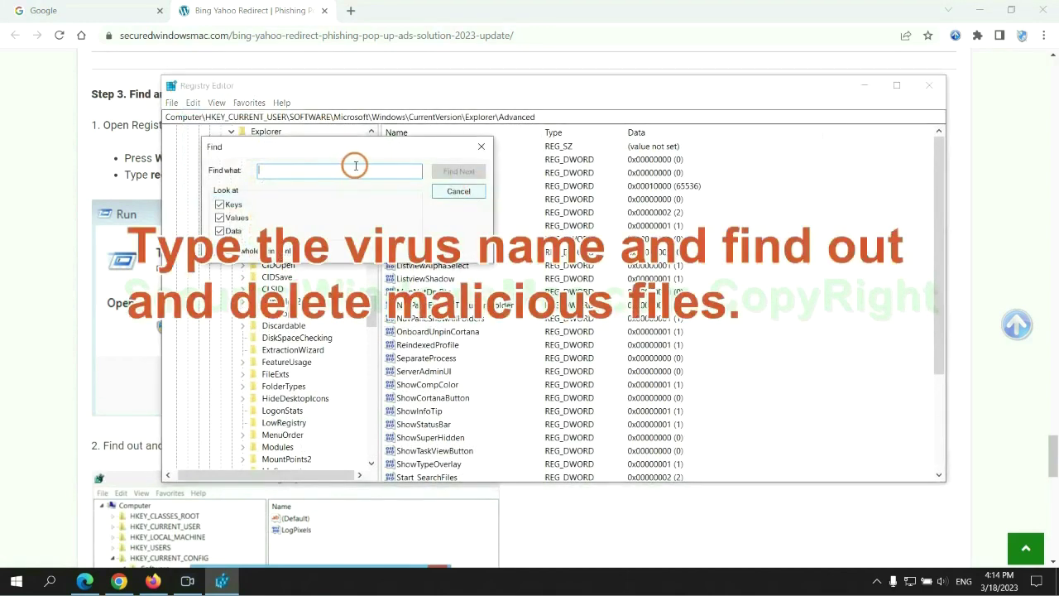
type("Apps")
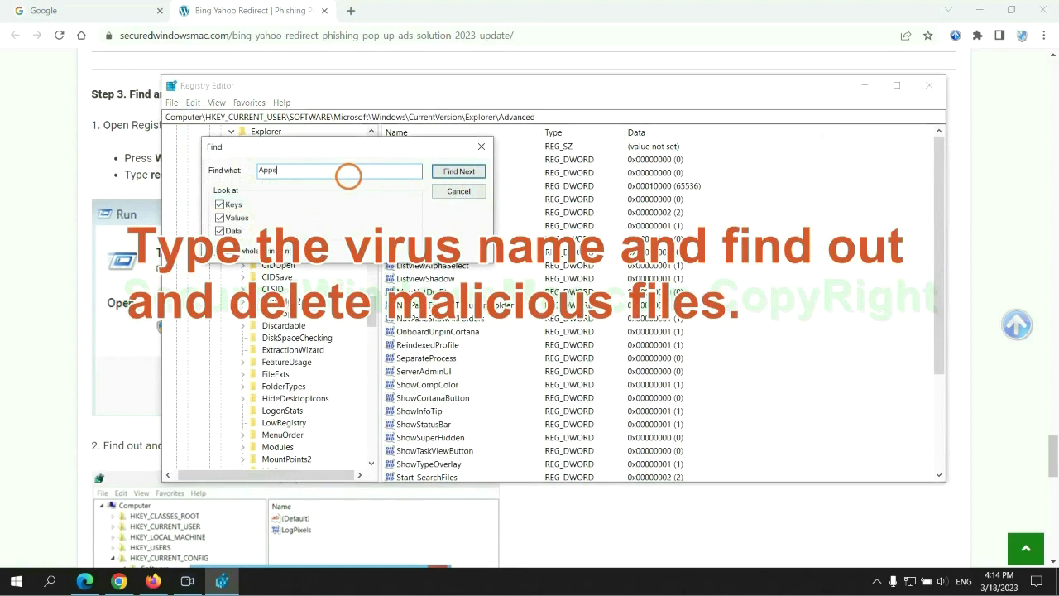
key("Return")
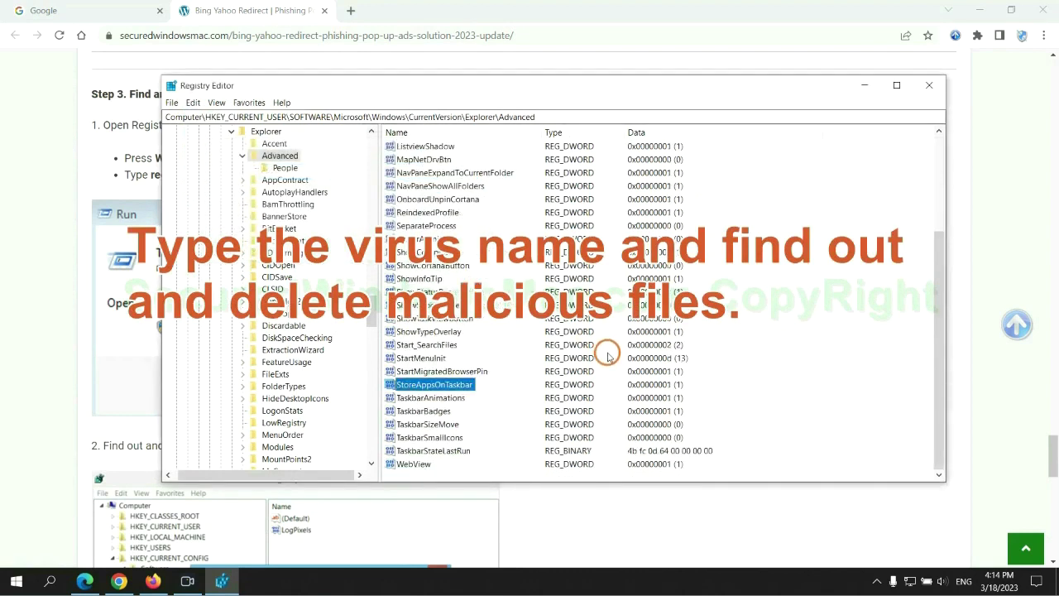
right_click(476, 387)
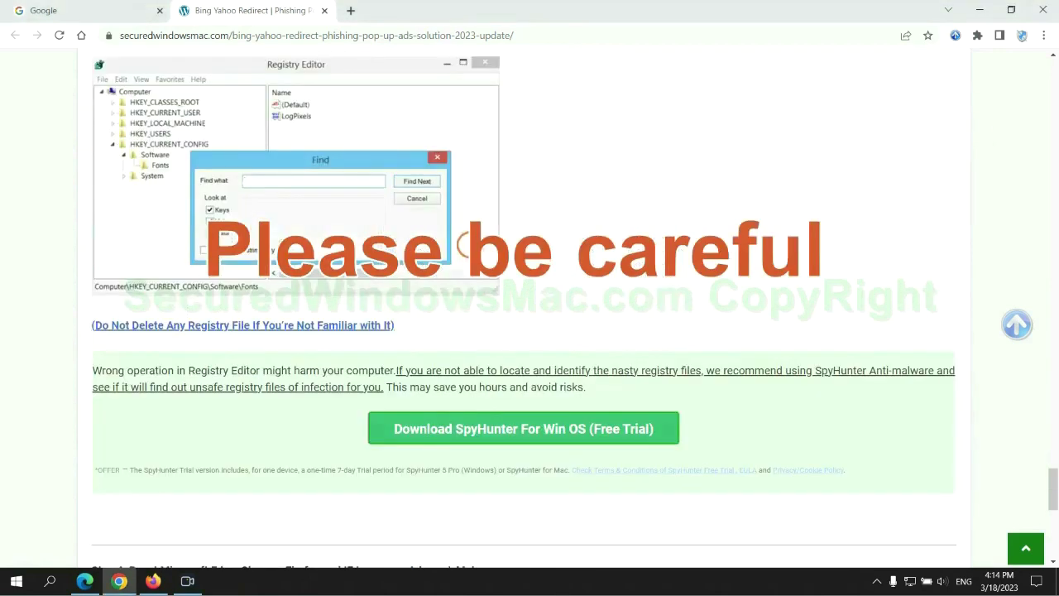
scroll(468, 243, "down", 1)
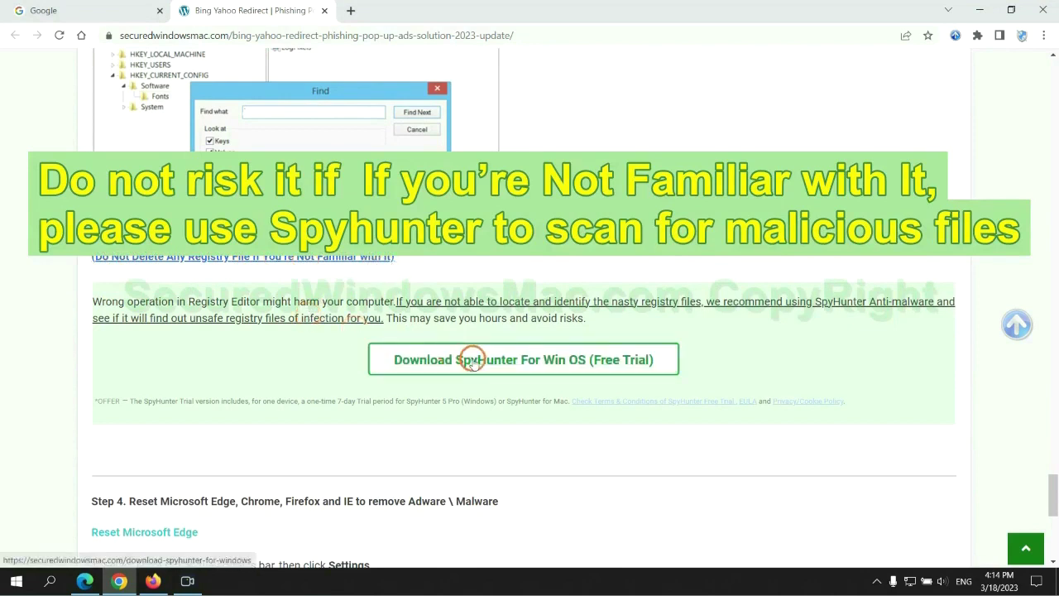
scroll(472, 359, "down", 5)
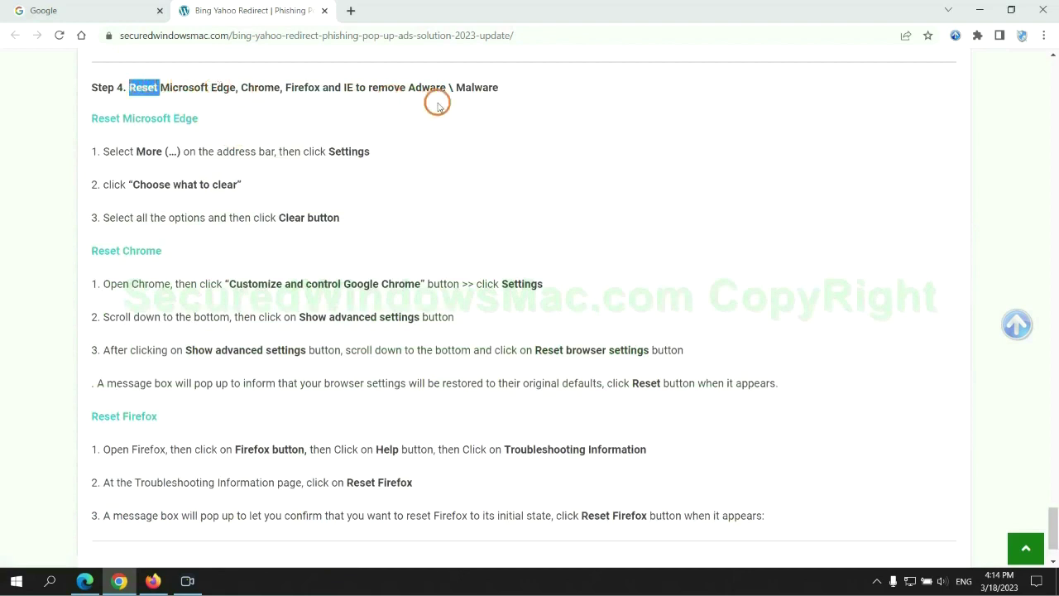
Clear Edge's browsing history, download history, cookies and cached files for All time.
left_click(410, 118)
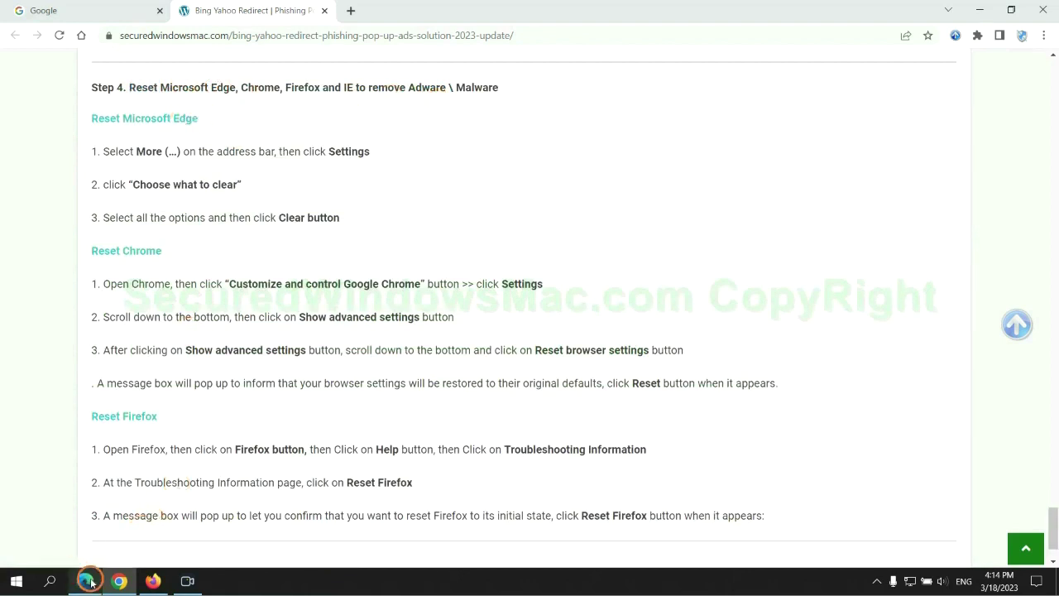
left_click(84, 581)
left_click(1005, 35)
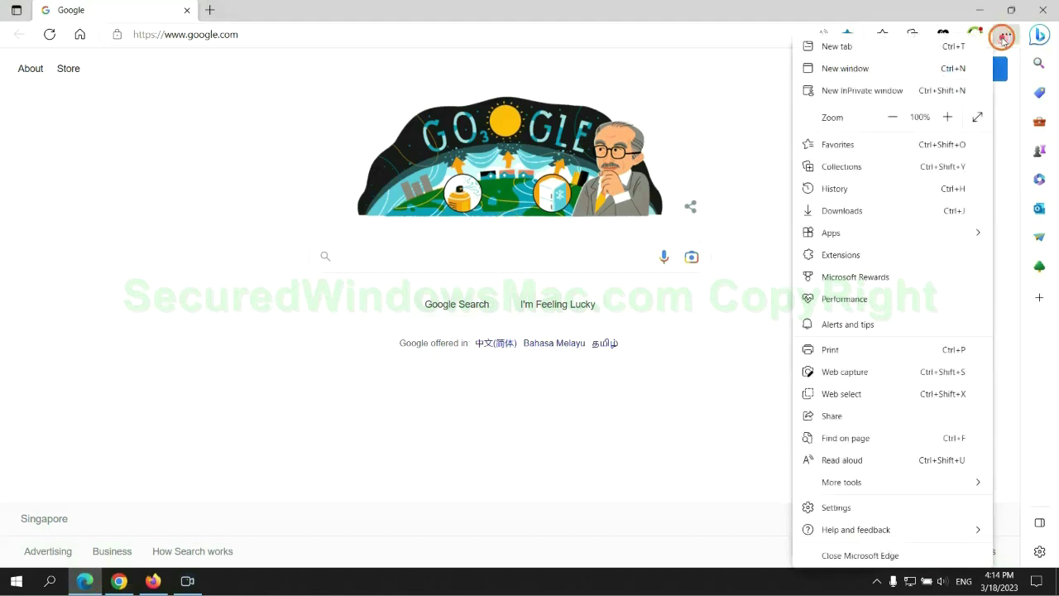
left_click(819, 506)
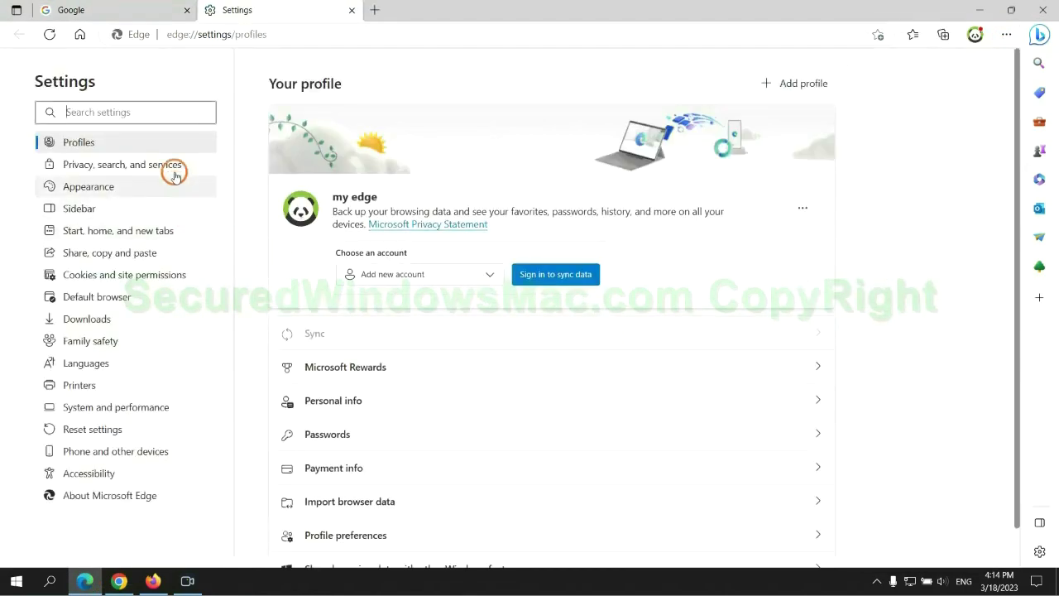
left_click(174, 172)
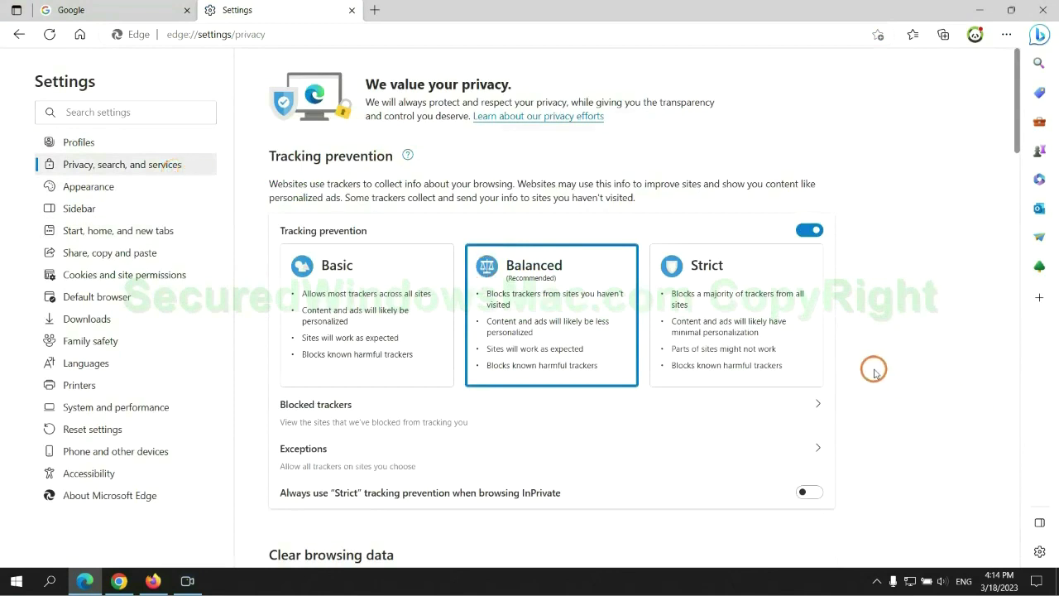
scroll(869, 368, "down", 3)
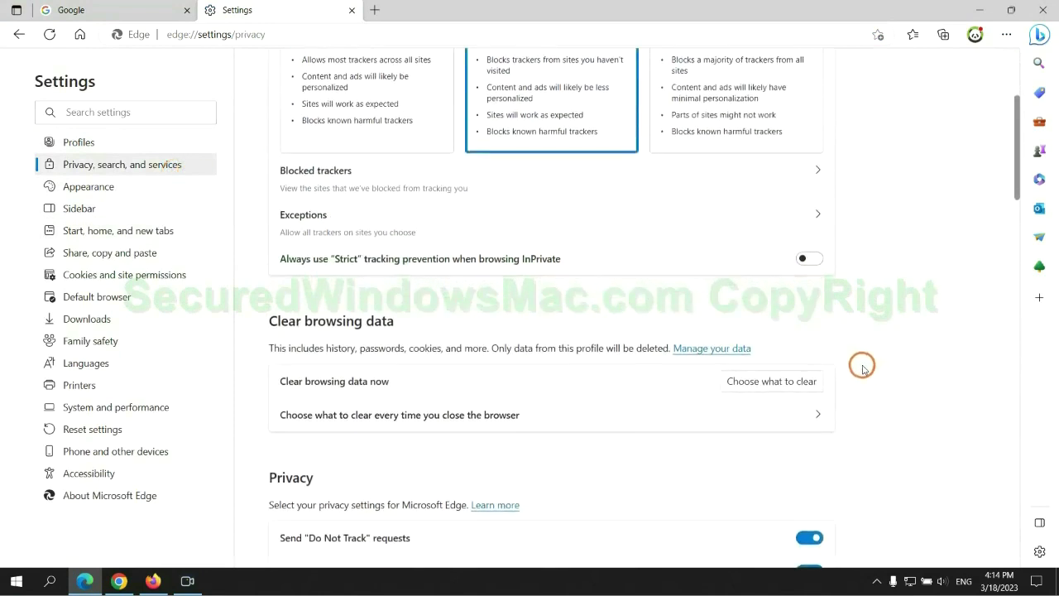
left_click(786, 385)
left_click(468, 430)
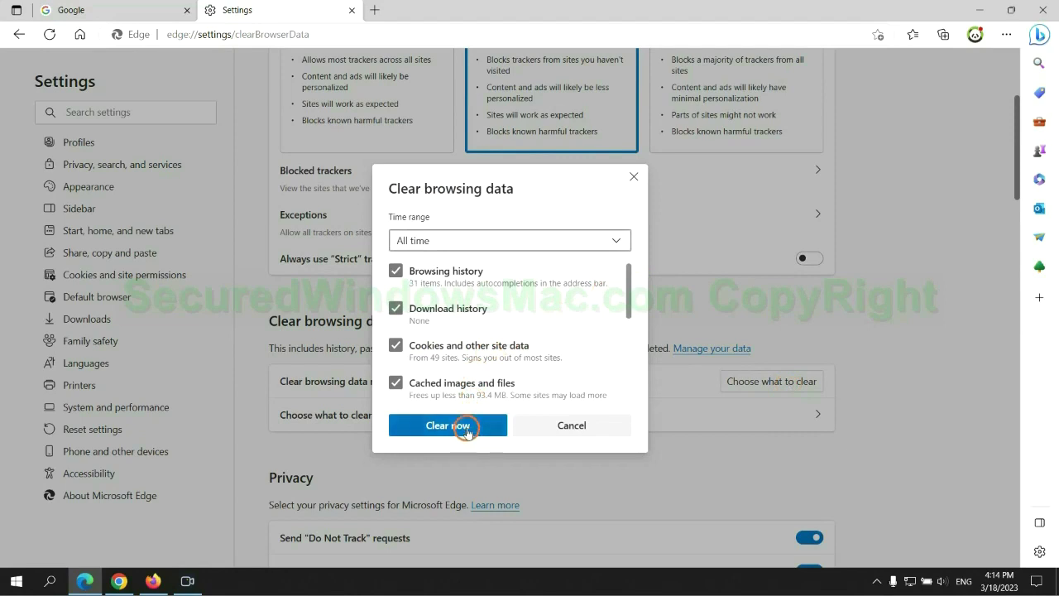
left_click(119, 581)
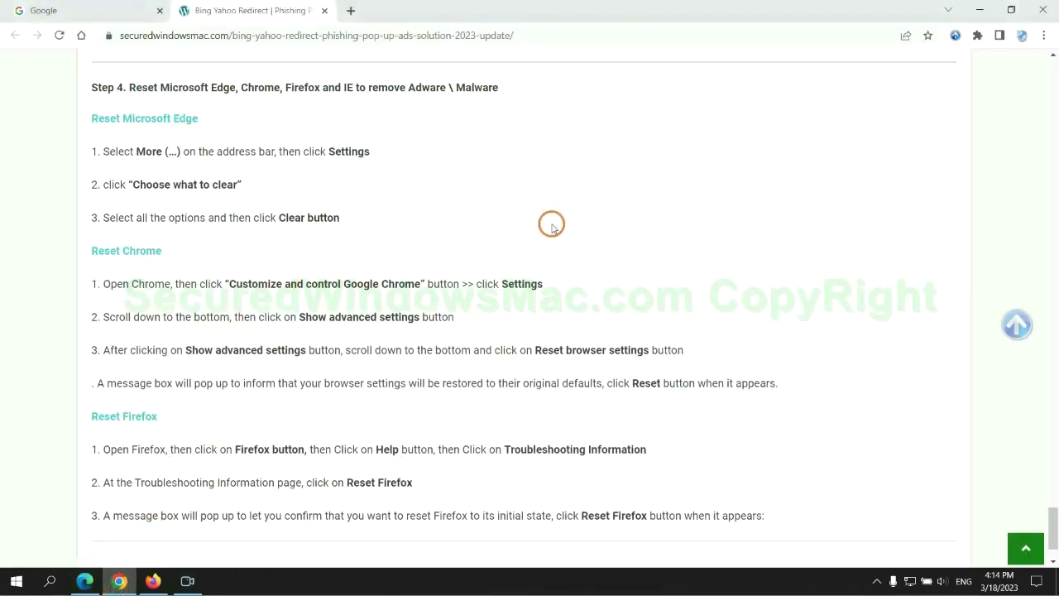
Restore Google Chrome's settings to their original defaults from Chrome Settings and confirm Reset settings.
left_click(1043, 37)
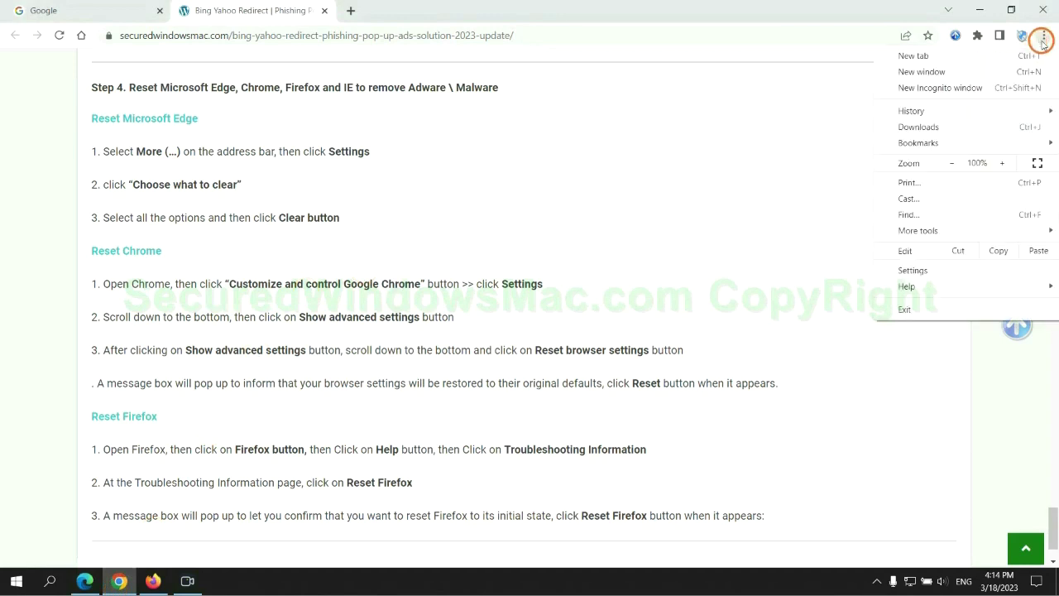
left_click(917, 270)
type("reset")
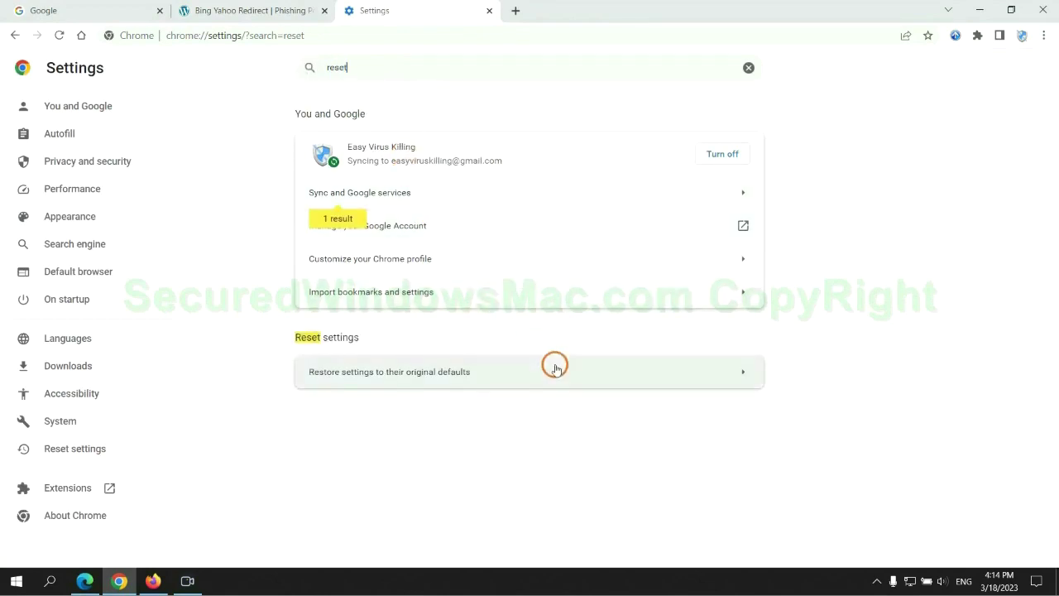
left_click(553, 364)
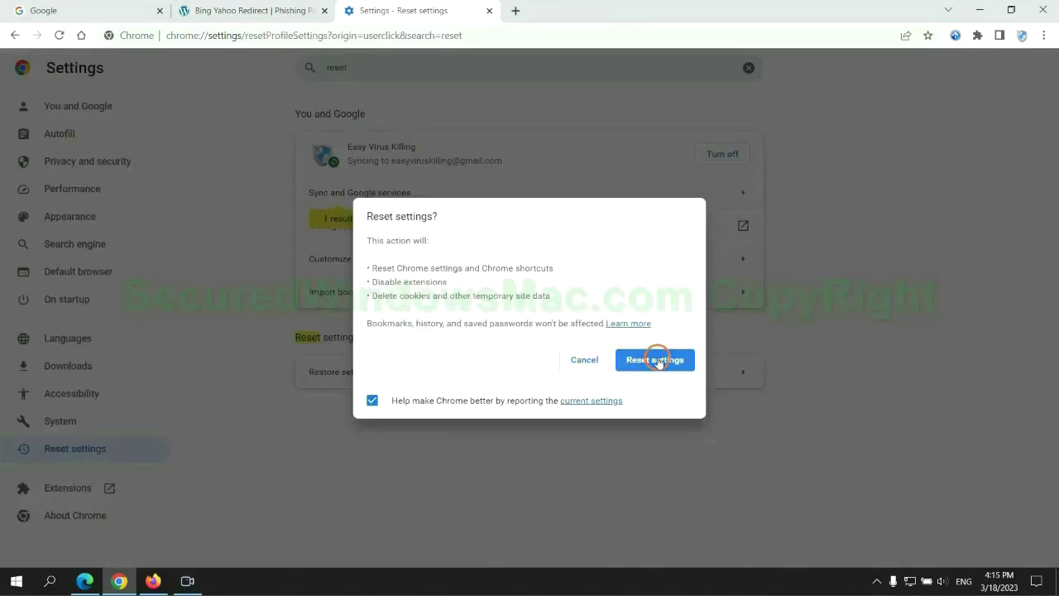
left_click(153, 580)
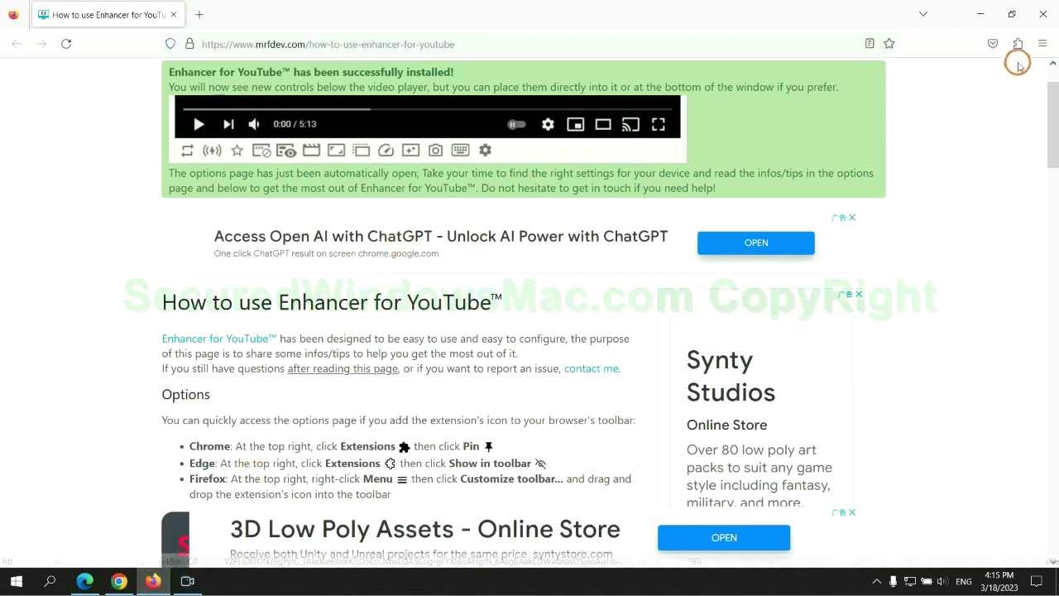
Refresh Firefox from its Troubleshooting Information page, then highlight 'If problems remain' in the guide.
left_click(1041, 43)
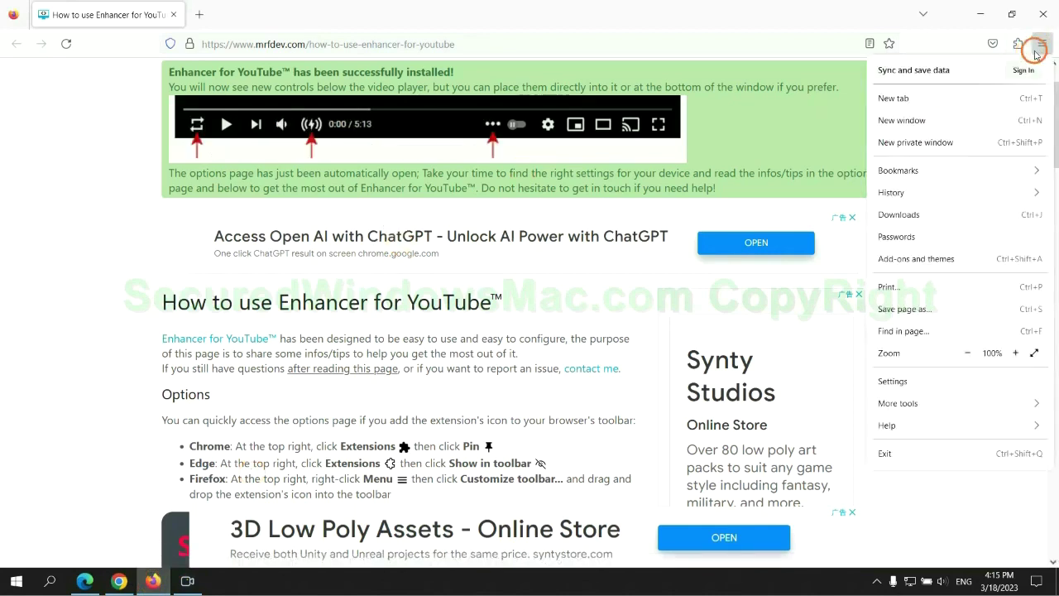
left_click(900, 425)
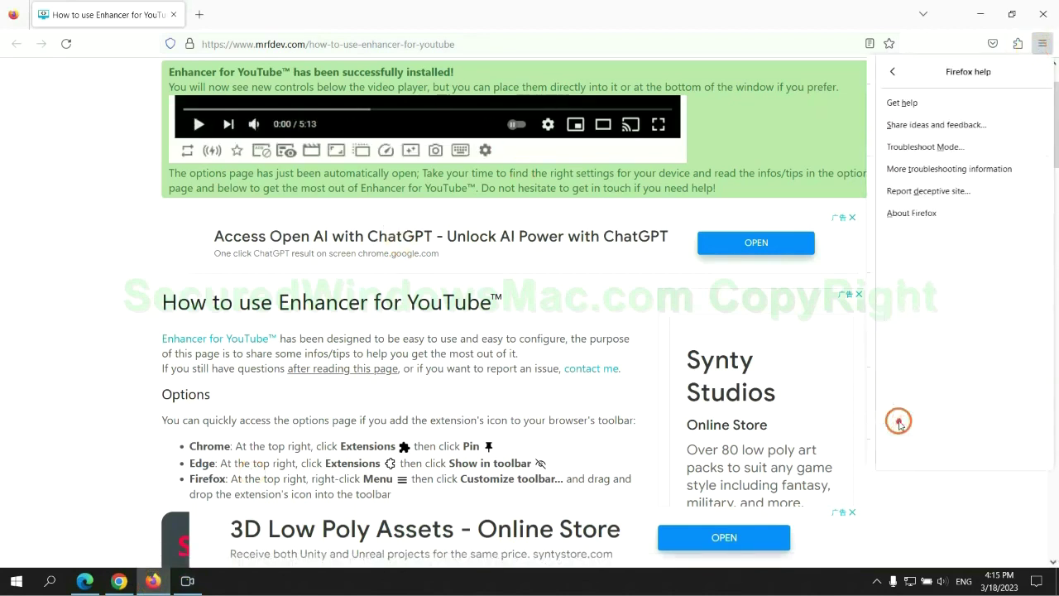
left_click(944, 168)
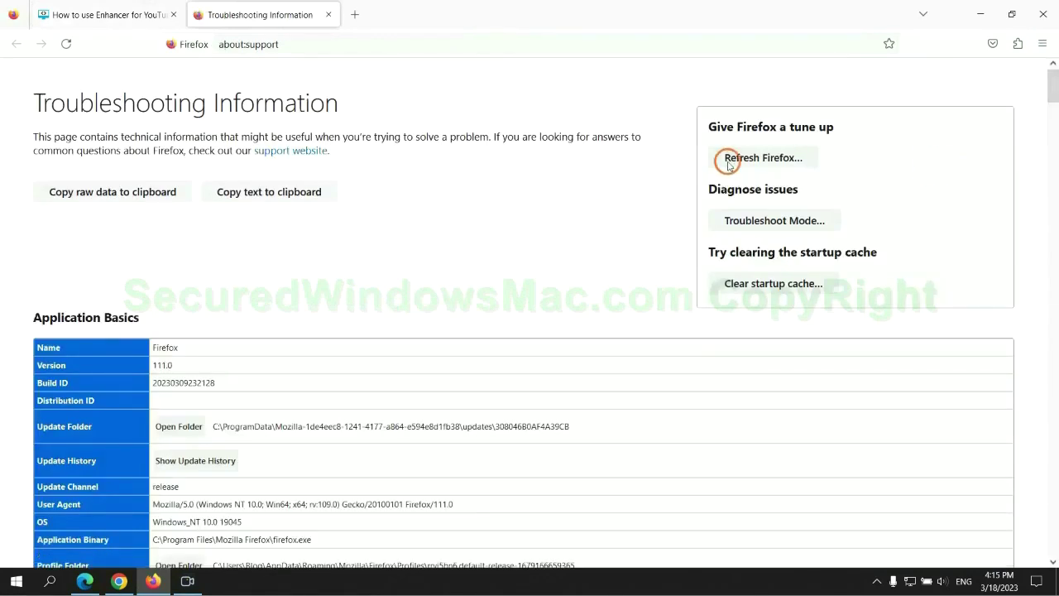
left_click(724, 158)
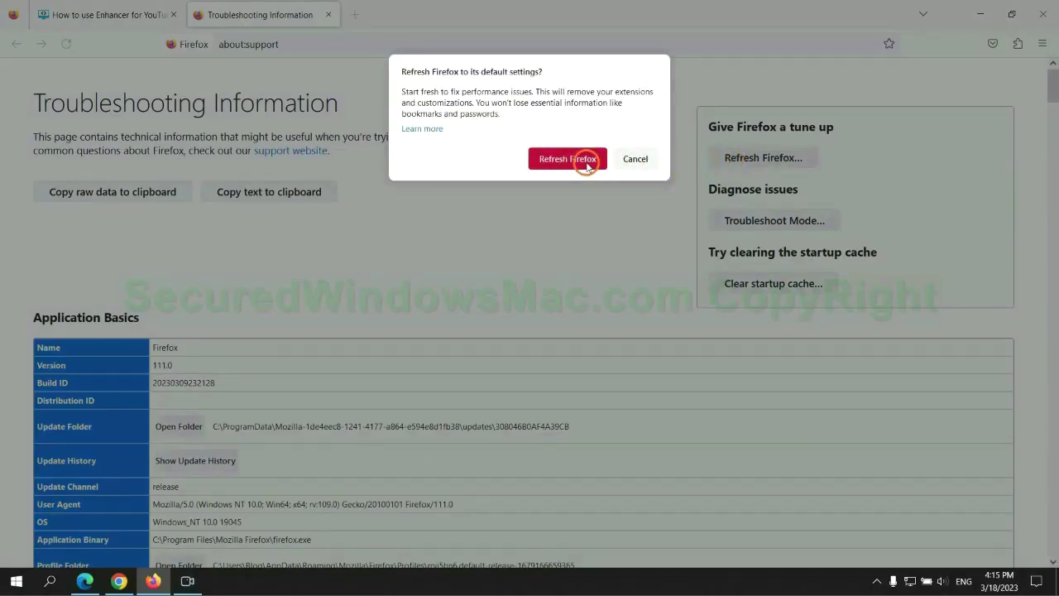
left_click(119, 581)
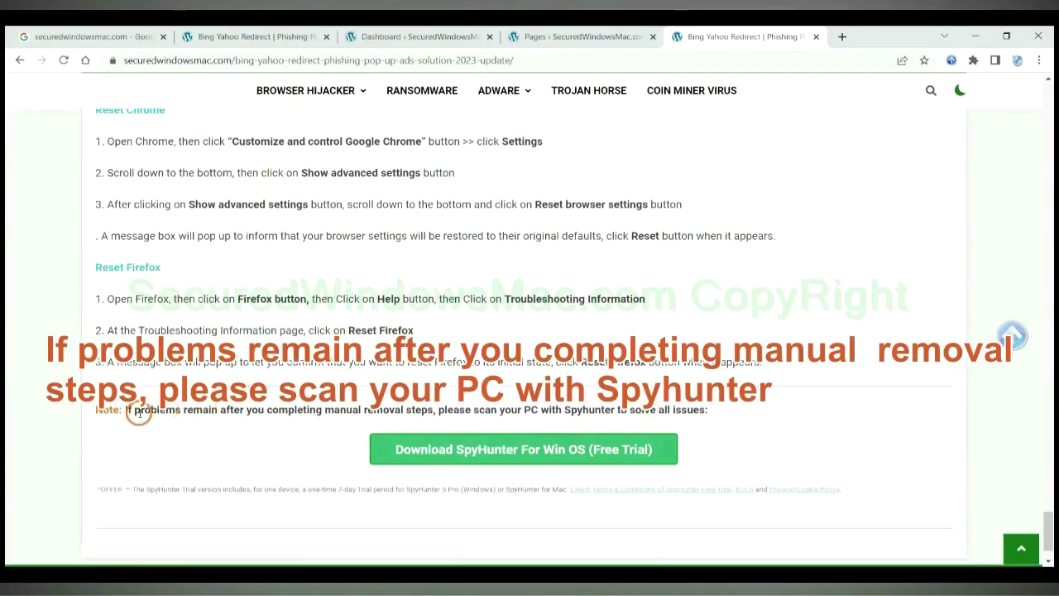
left_click_drag(127, 410, 227, 414)
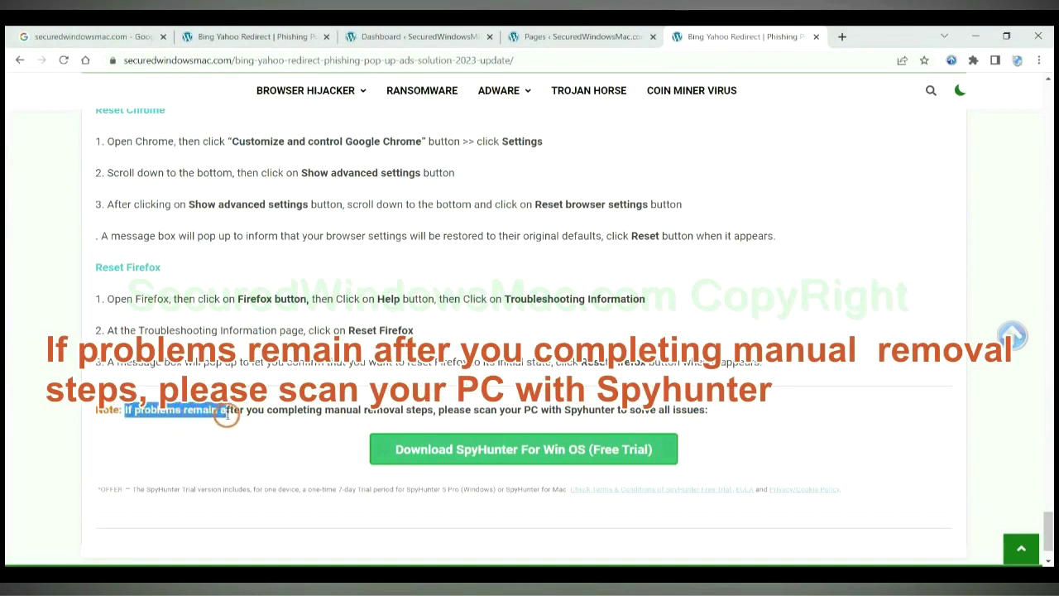